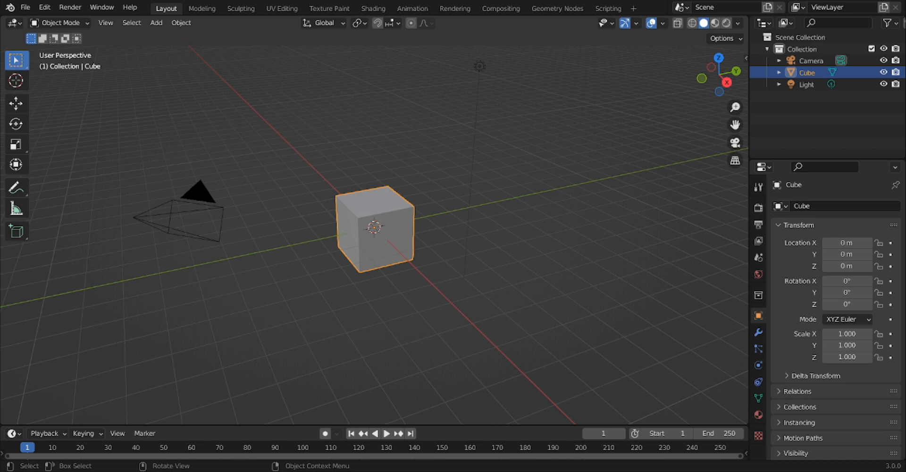
- Split the 3D view vertically and make the new area a Shader Editor
right_click(749, 120)
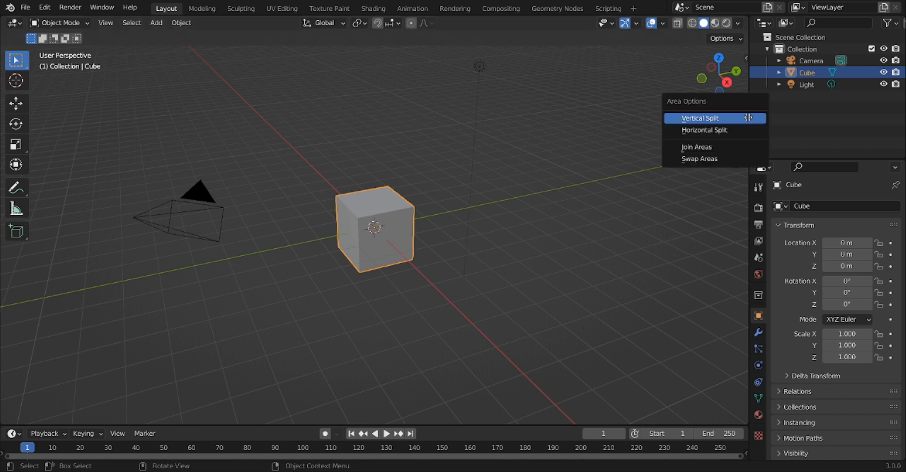
left_click(748, 118)
left_click(348, 62)
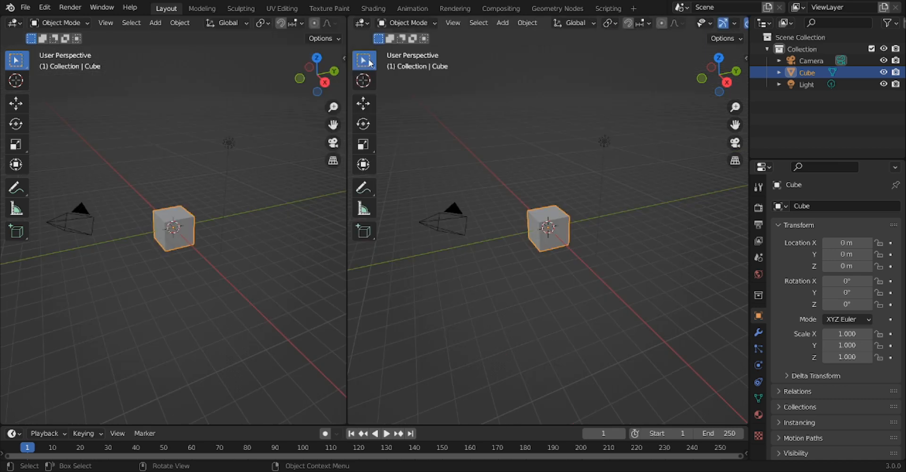
left_click(361, 23)
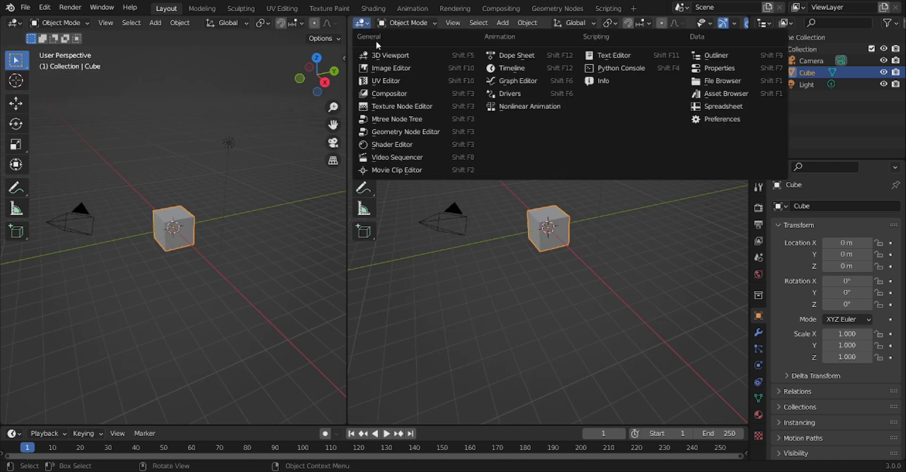
left_click(428, 144)
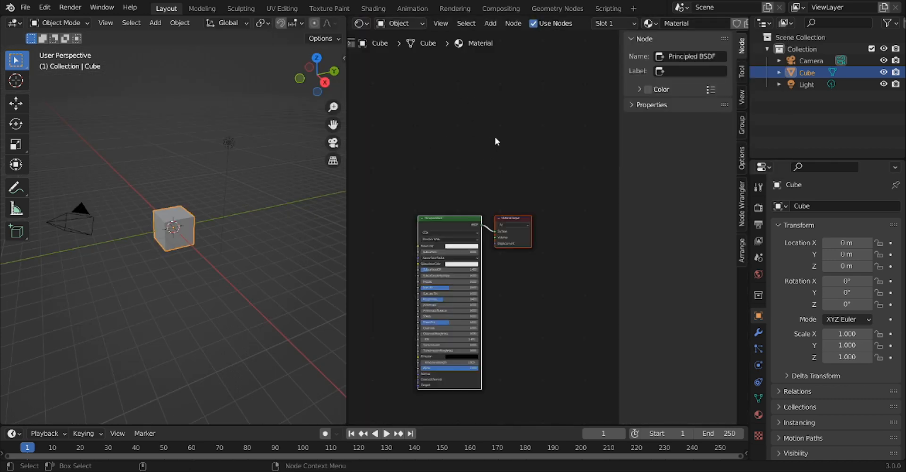
- Add a Wave Texture node and wire its Color into the shader's Base Color
middle_click_drag(494, 136, 594, 61)
key("n")
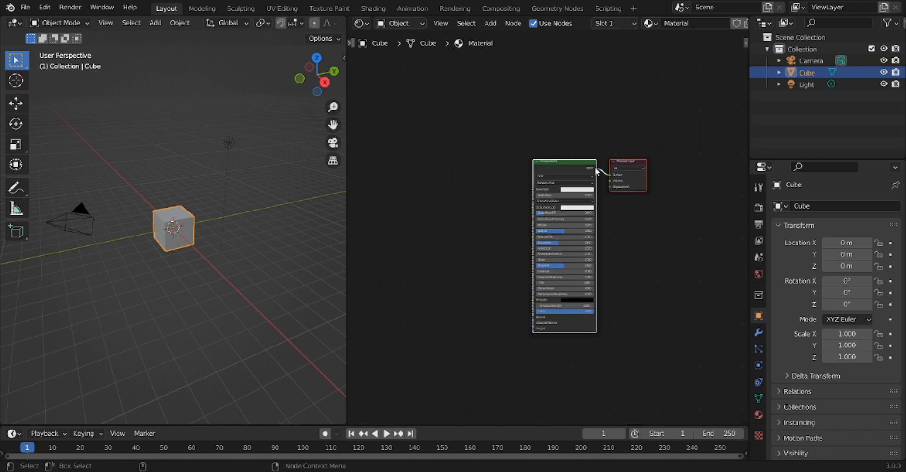
scroll(566, 212, "up", 2)
key("shift+a")
mouse_move(452, 241)
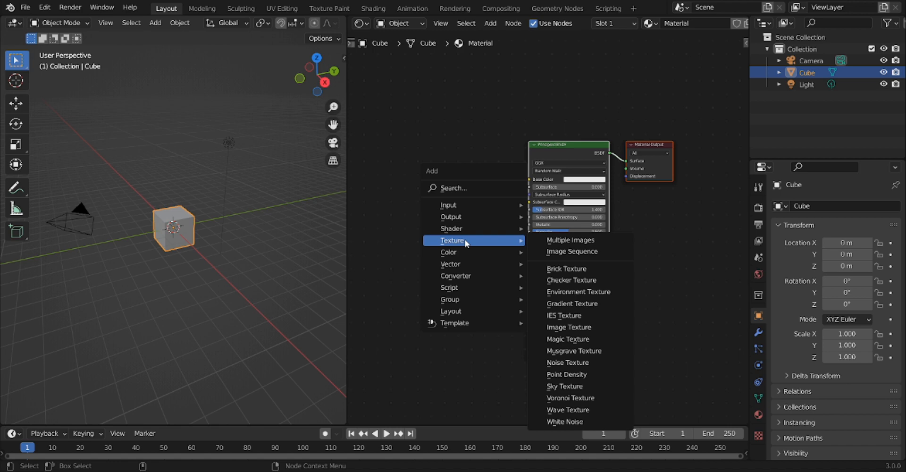
left_click(584, 408)
left_click(460, 140)
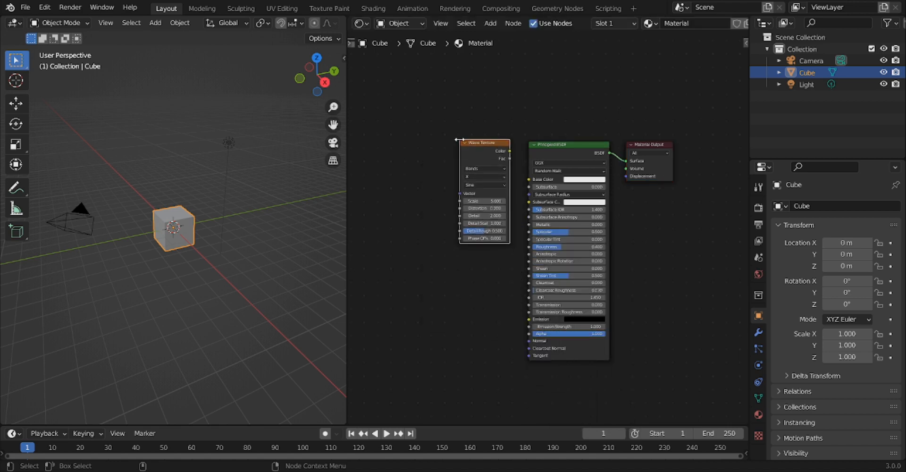
left_click_drag(508, 151, 529, 180)
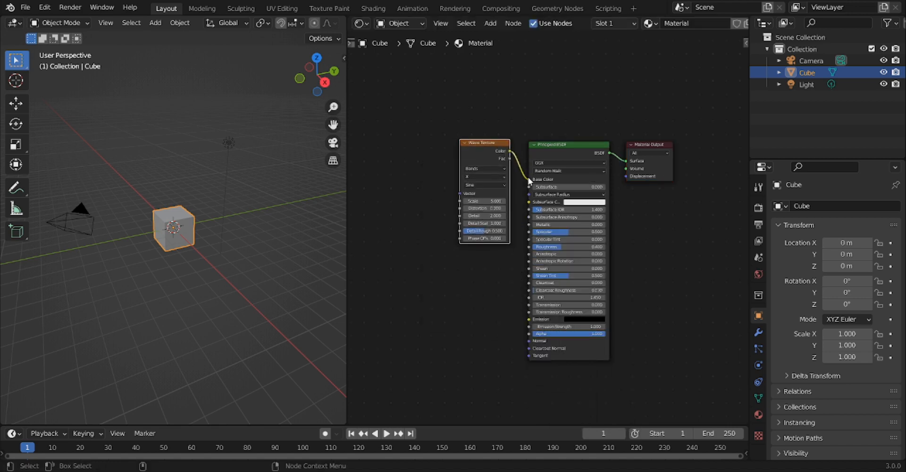
scroll(501, 158, "up", 3)
- Set the wave texture to Rings type with Spherical direction
left_click(439, 126)
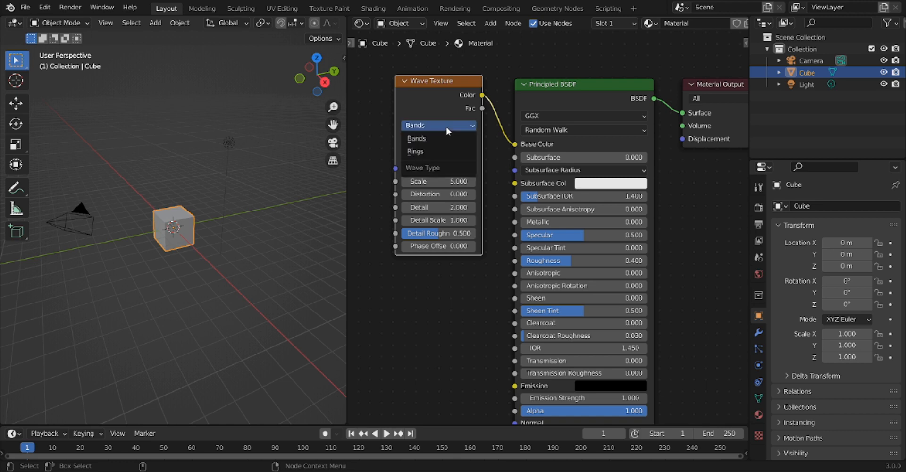
left_click(424, 138)
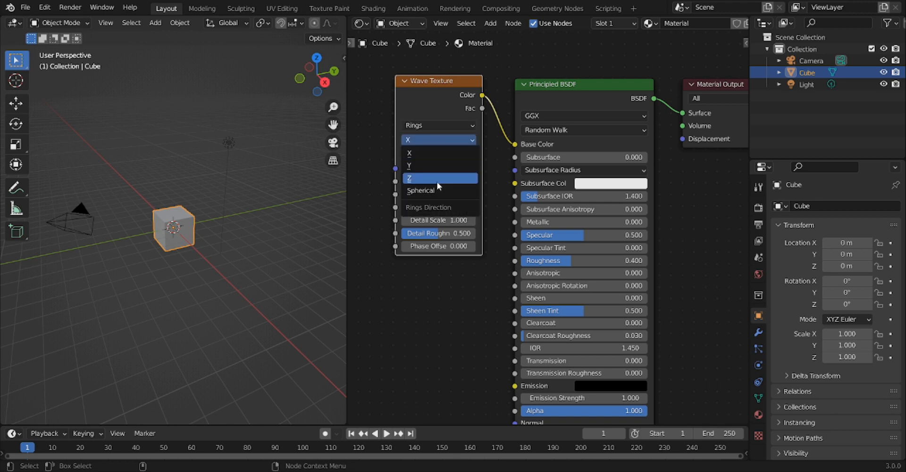
left_click(425, 187)
scroll(454, 188, "down", 2)
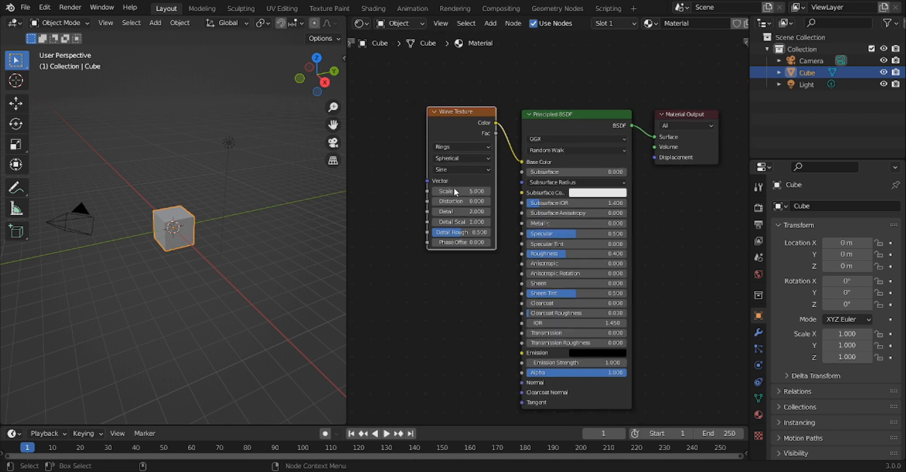
scroll(439, 141, "down", 2)
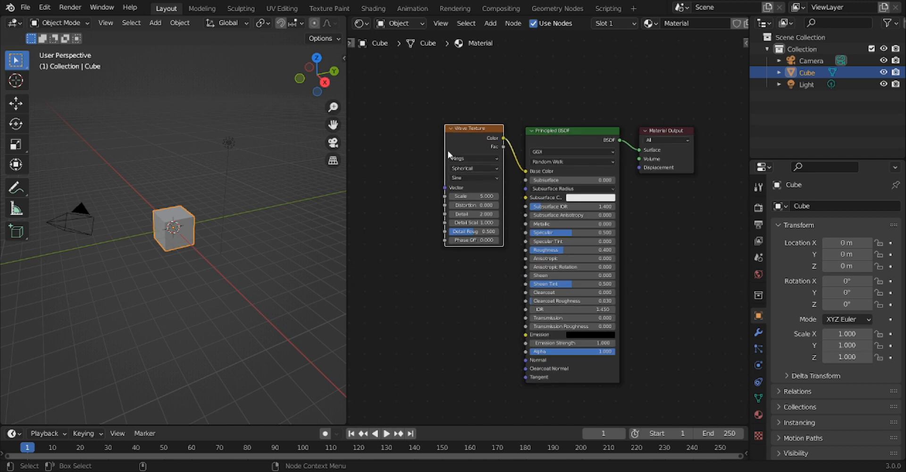
- Insert a ColorRamp between the Wave Texture and the shader
key("shift+a")
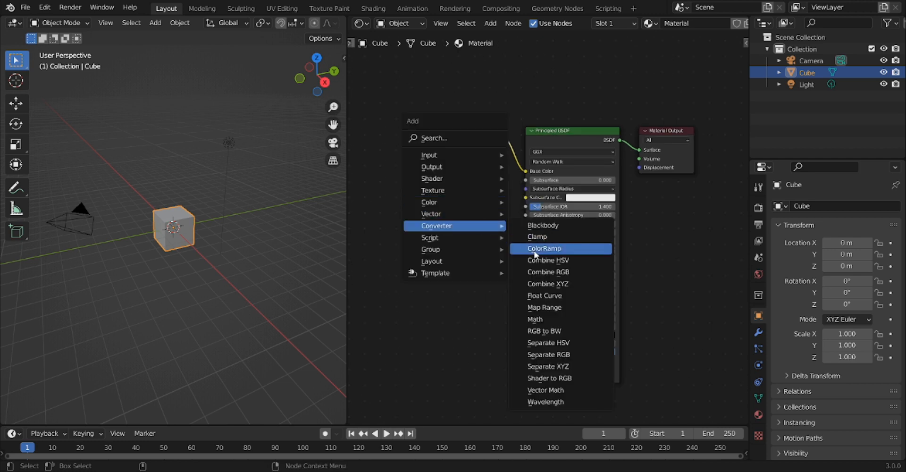
left_click(543, 249)
left_click(552, 148)
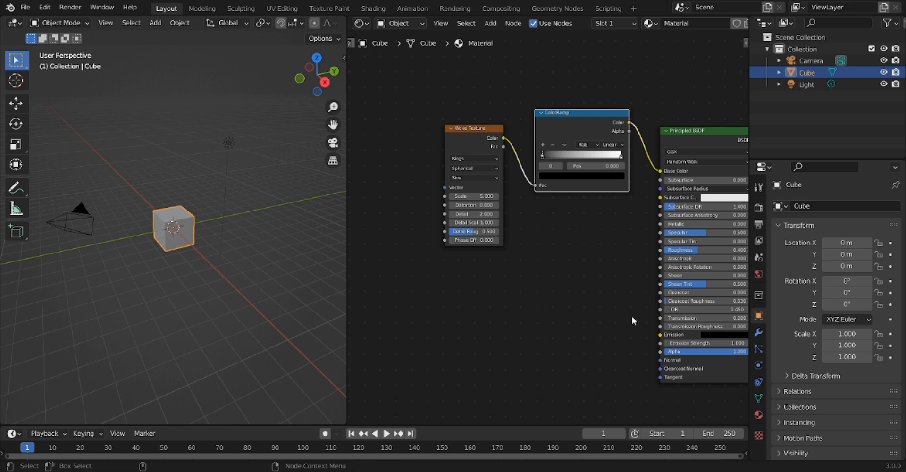
- Add a Mapping node feeding the wave texture's Vector input
key("shift+a")
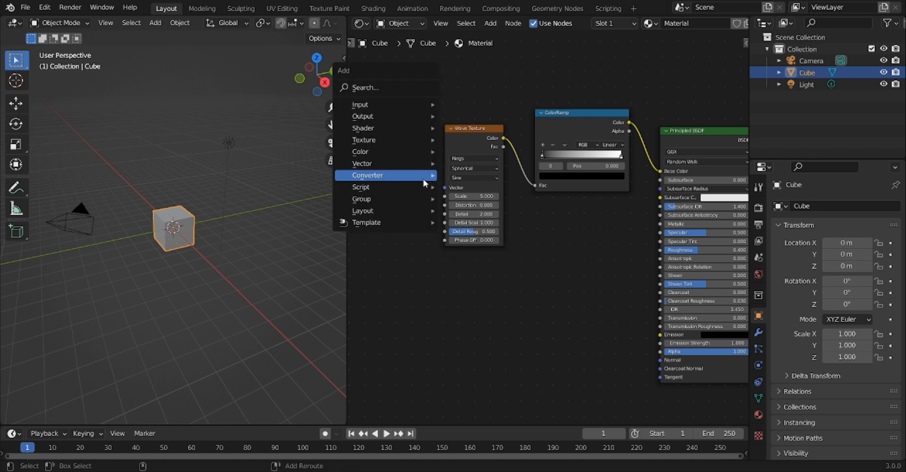
left_click(471, 186)
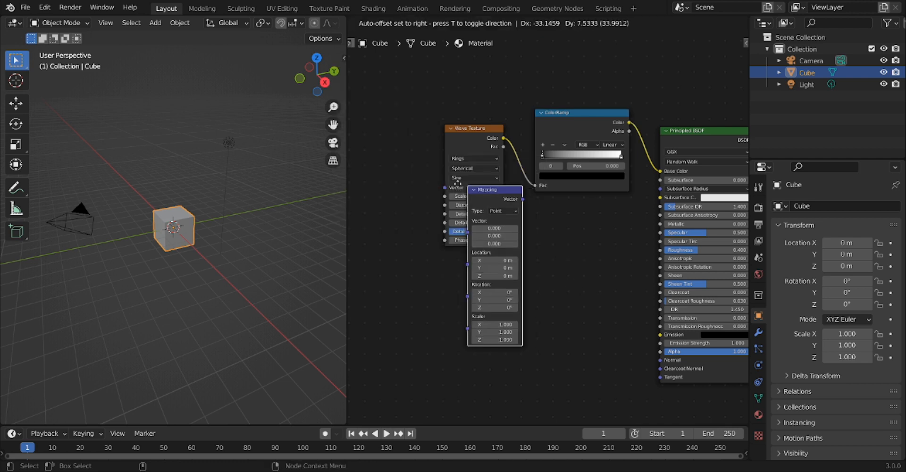
left_click(369, 144)
left_click_drag(419, 151, 450, 187)
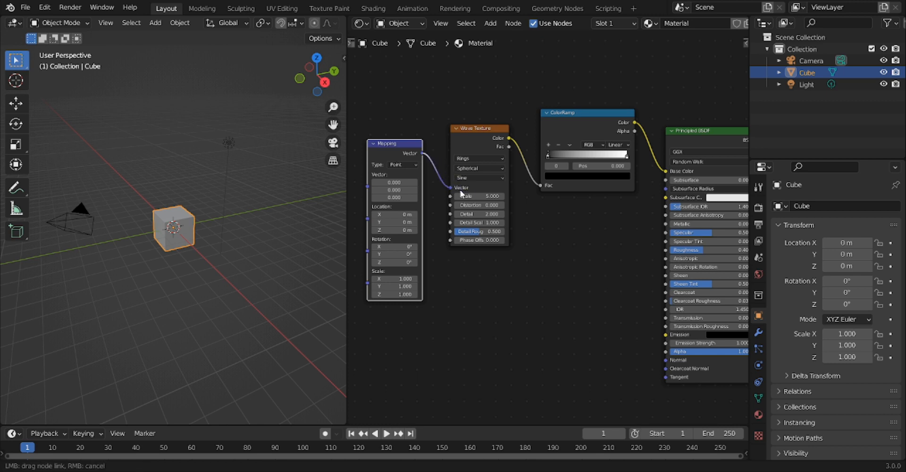
middle_click_drag(553, 200, 654, 205)
middle_click_drag(587, 205, 654, 205)
- Add a Texture Coordinate node left of the Mapping node via search
key("shift+a")
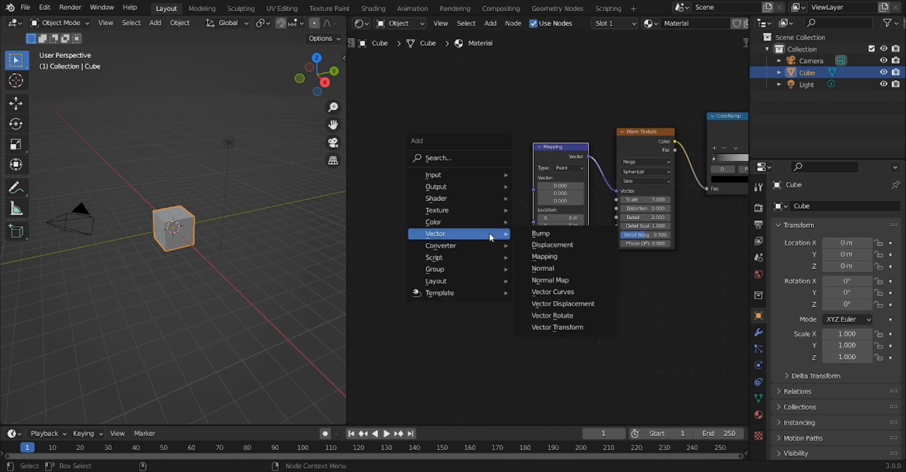
left_click(459, 157)
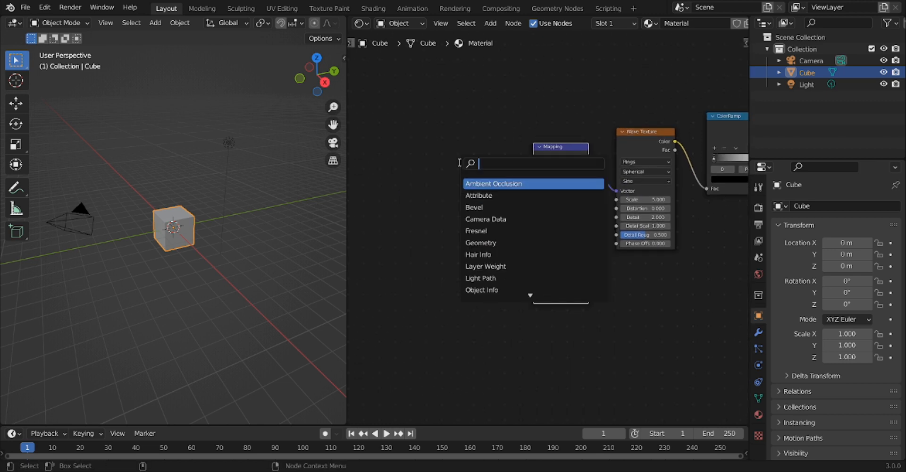
type("textur")
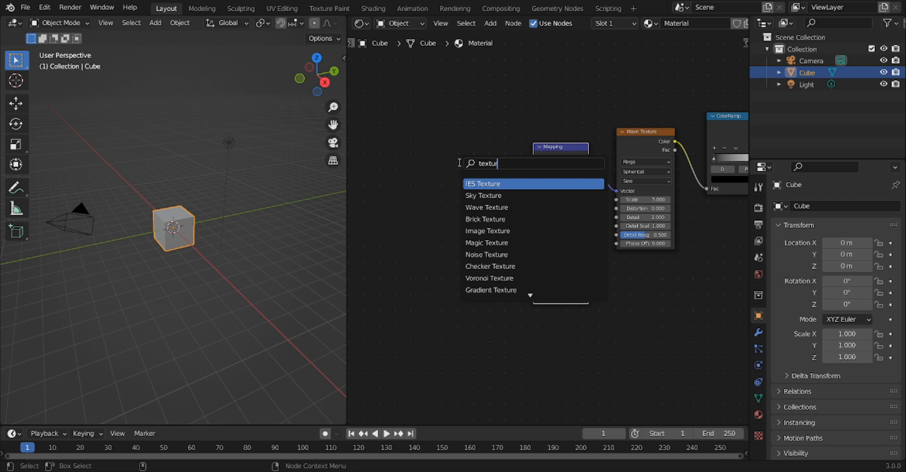
type("e co")
key("Return")
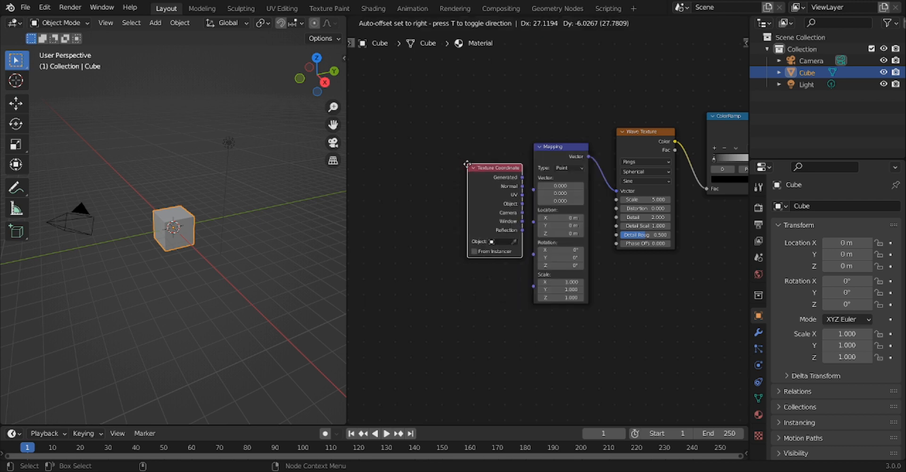
left_click(511, 172)
mouse_move(507, 177)
left_mouse_down()
mouse_move(484, 176)
mouse_move(535, 190)
left_mouse_up()
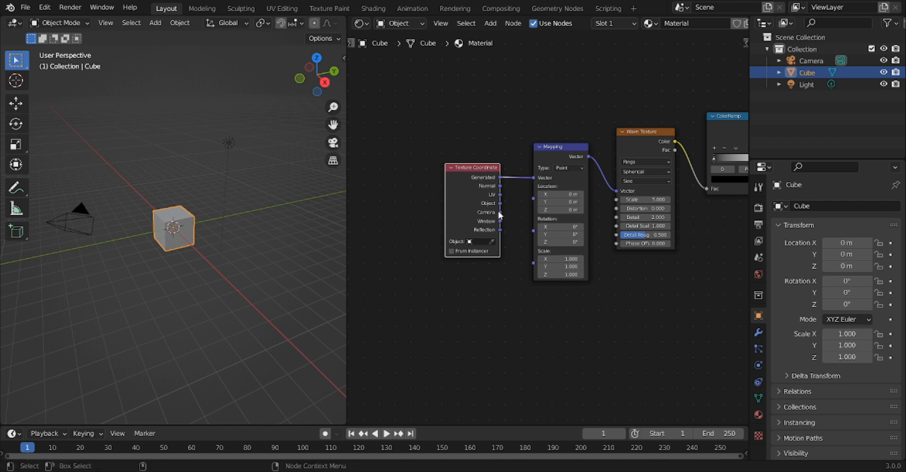
- Link Generated coordinates into Mapping and move the Material Output up and right
middle_click_drag(701, 241, 495, 254, "shift")
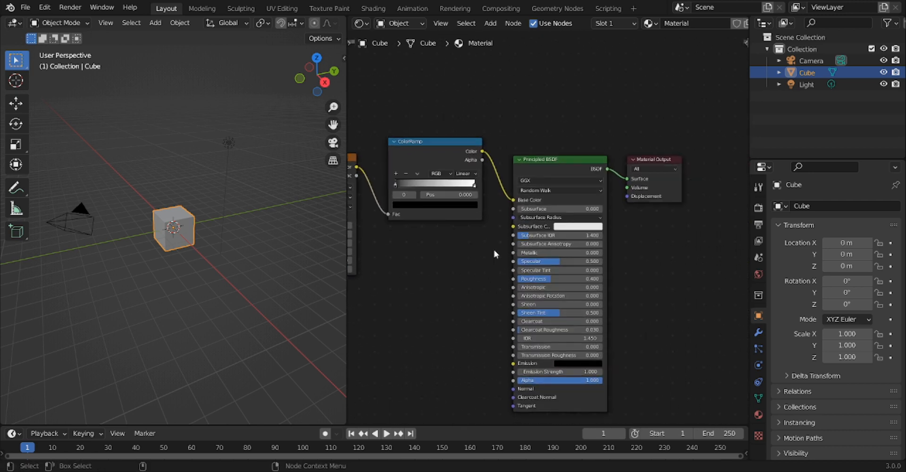
middle_click_drag(736, 262, 593, 265)
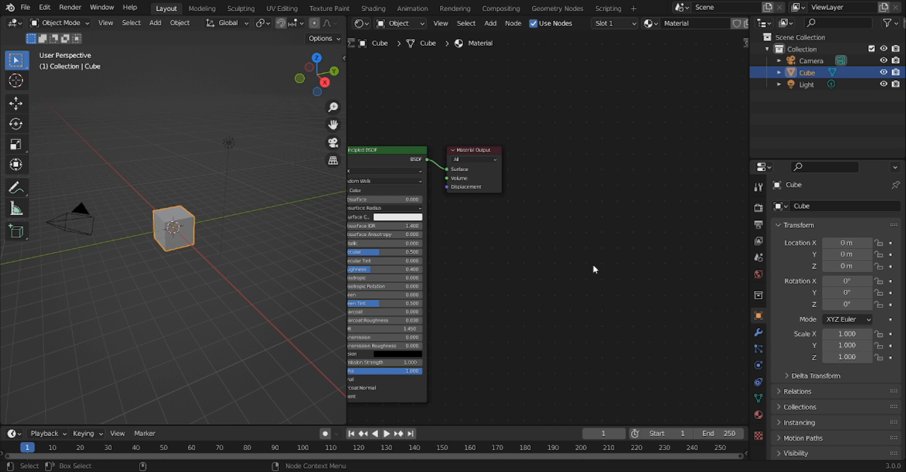
left_click_drag(474, 153, 641, 88)
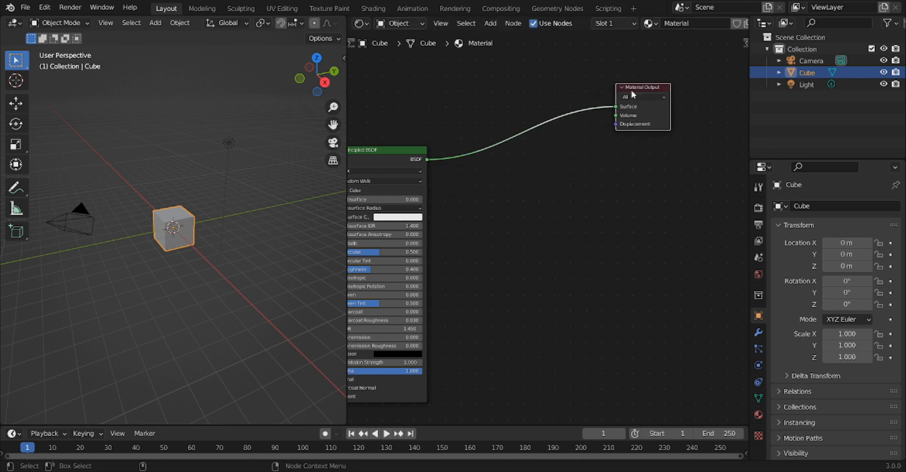
- Add a Displacement node plugged into the Material Output's Displacement input
key("shift+a")
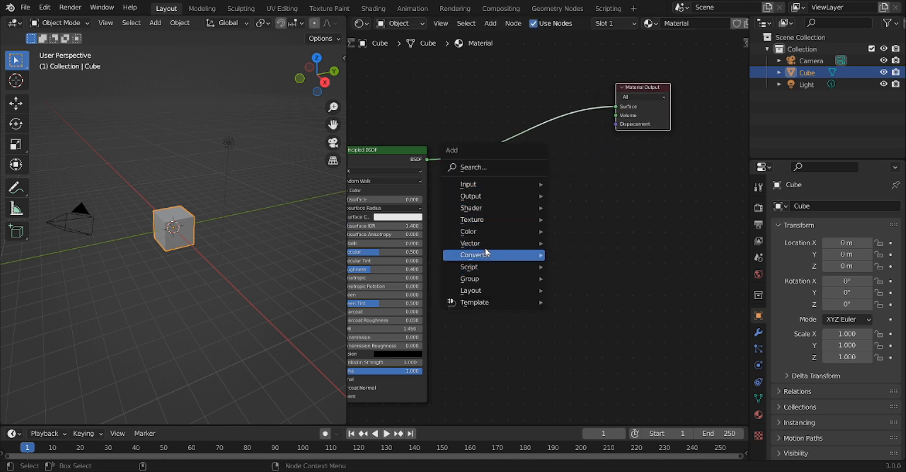
mouse_move(470, 242)
left_click(587, 254)
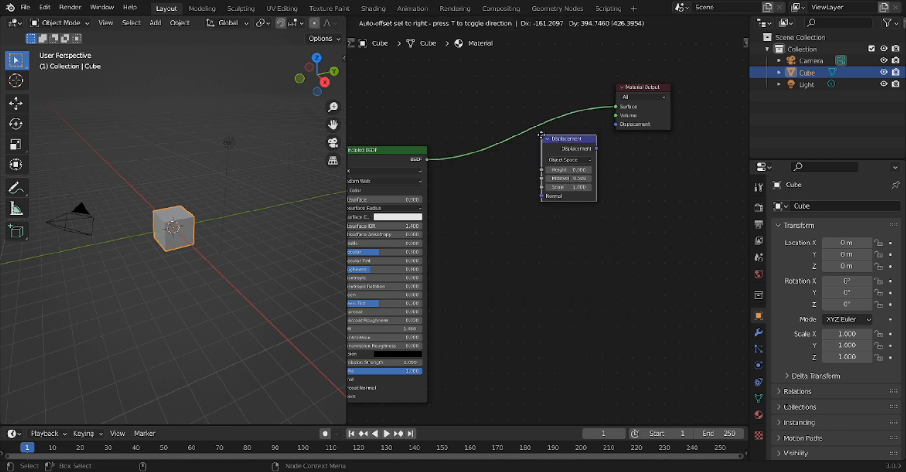
left_click(593, 149)
left_click_drag(595, 146, 616, 124)
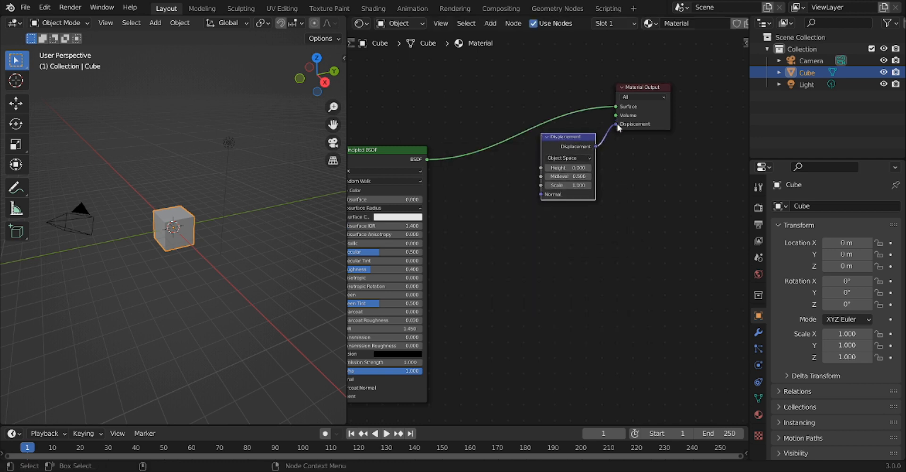
- Move the Displacement and Material Output nodes together into place
left_click_drag(680, 248, 496, 92)
key("g")
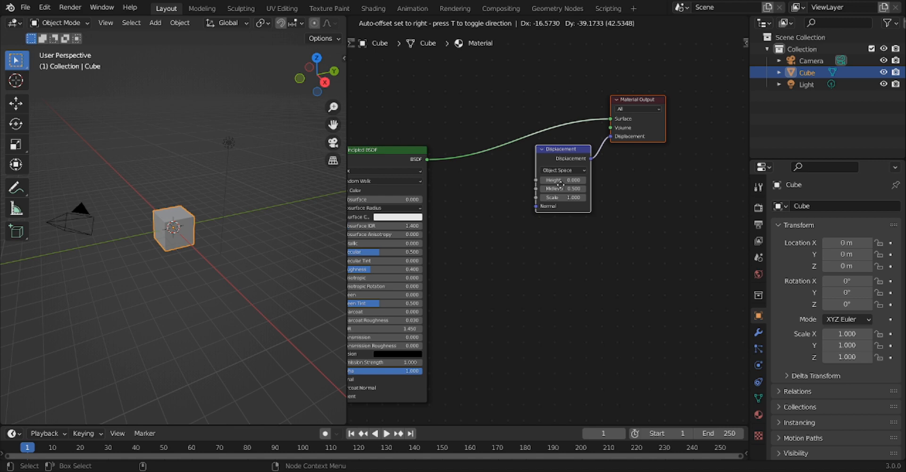
left_click(489, 233)
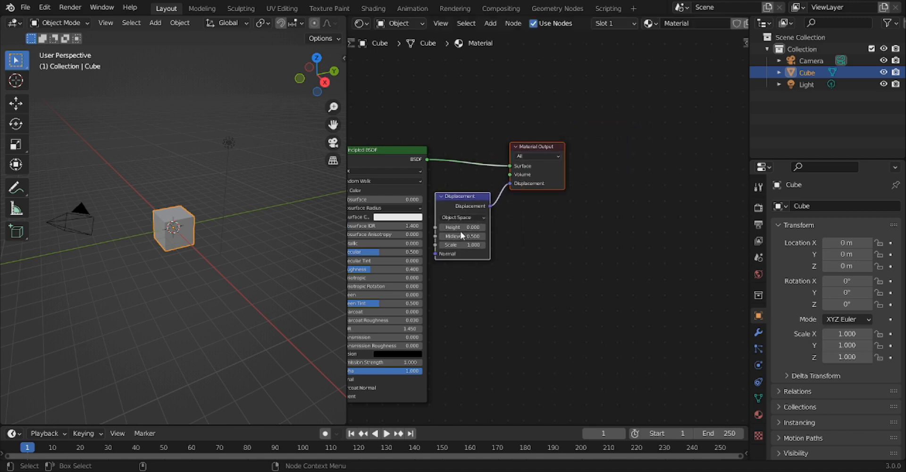
mouse_move(545, 251)
middle_mouse_down()
mouse_move(561, 264)
mouse_move(708, 255)
middle_mouse_up()
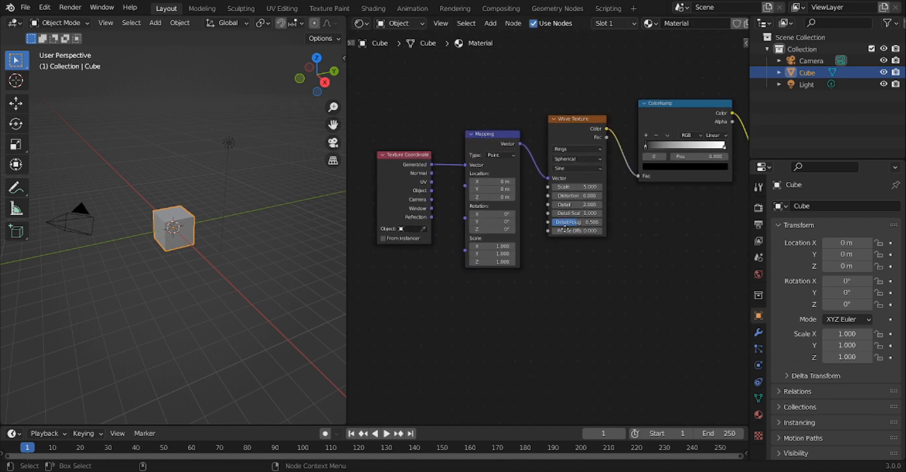
middle_click_drag(410, 261, 445, 273)
scroll(261, 219, "up", 3)
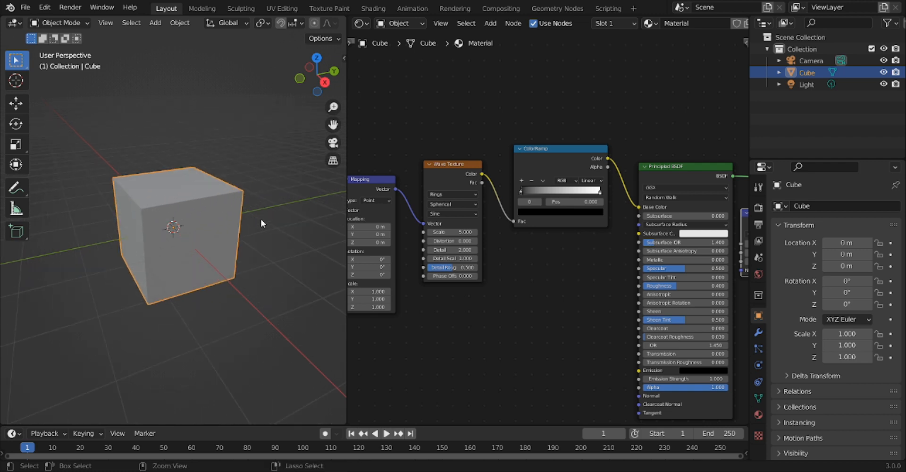
- Add a Subdivision Surface modifier, raise its levels and apply it to the cube
left_click(757, 331)
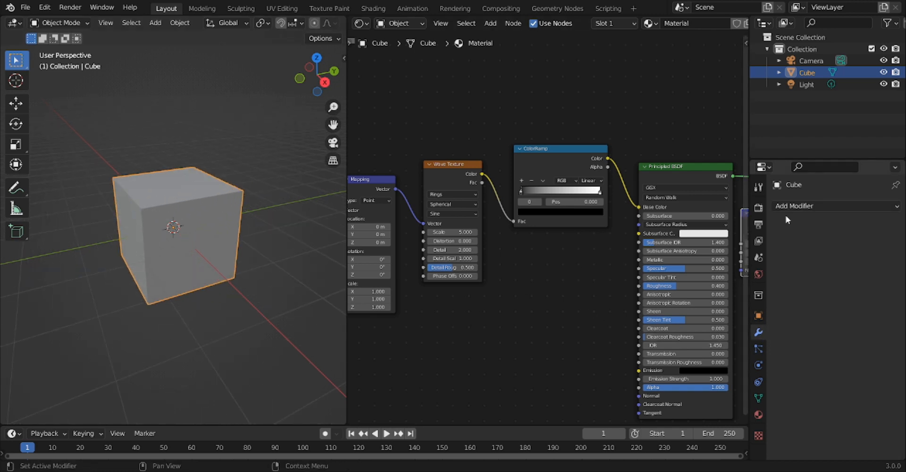
left_click(793, 205)
left_click(676, 416)
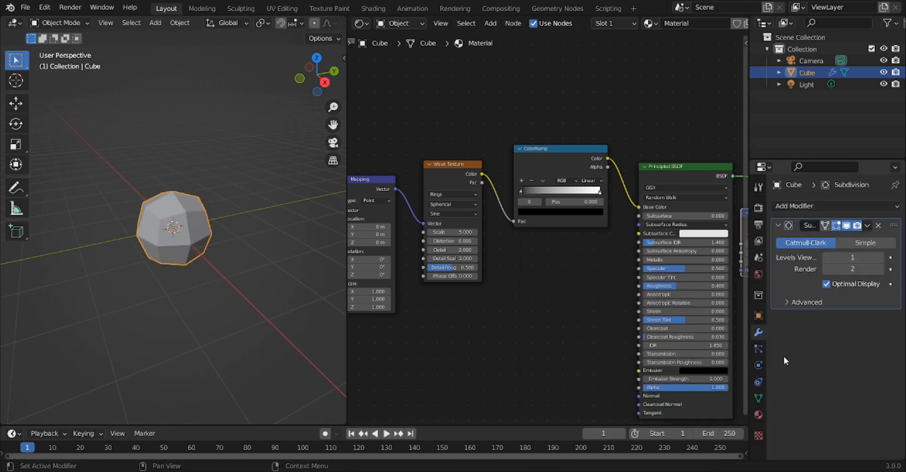
left_click(881, 257)
left_click(881, 257)
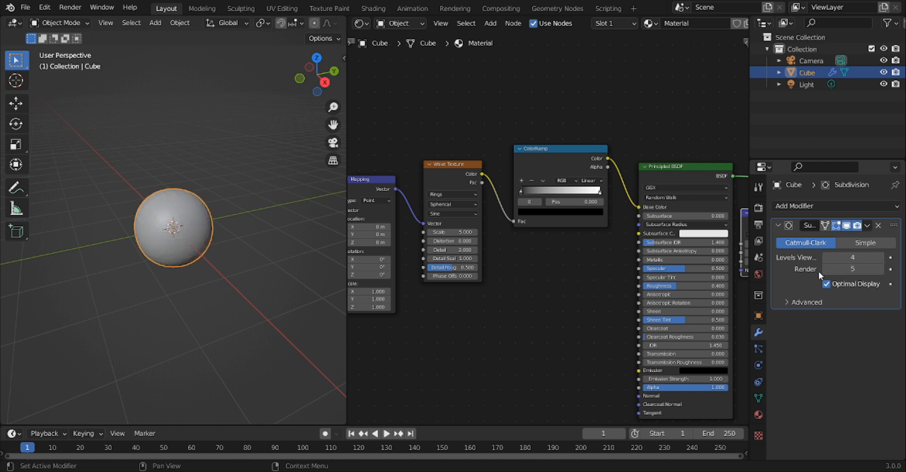
left_click(875, 225)
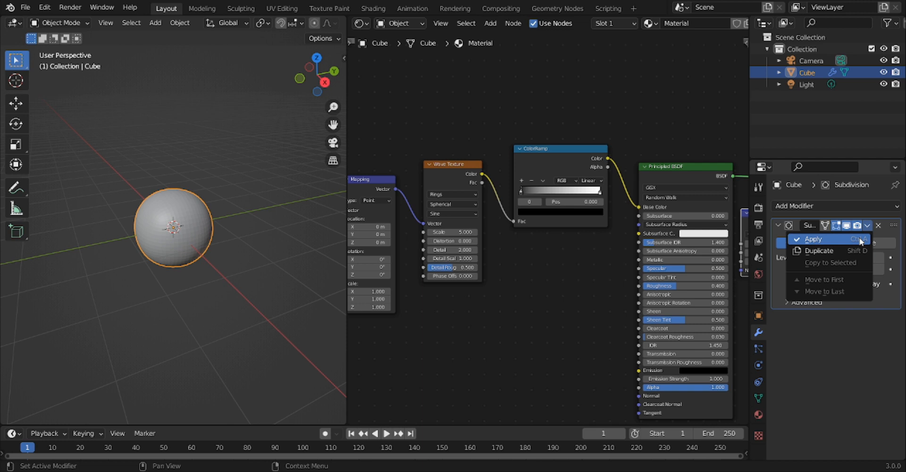
left_click(811, 239)
- Add a second Subdivision Surface modifier and raise its viewport and render levels to 6
left_click(842, 205)
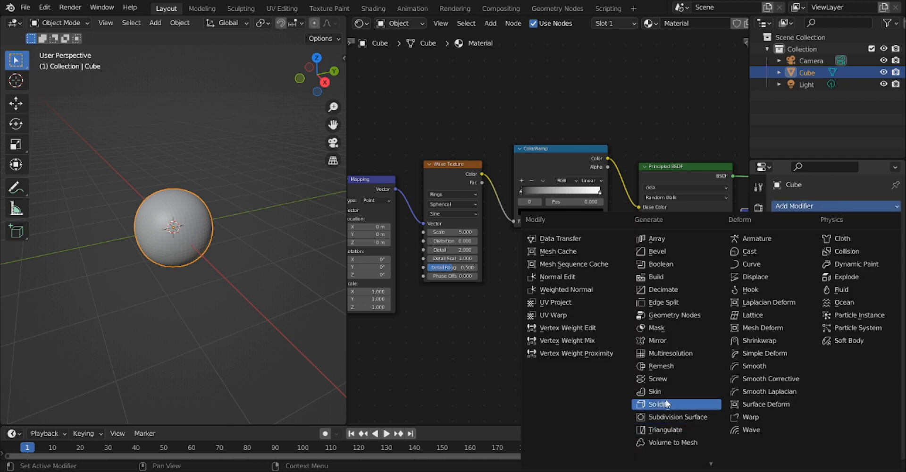
left_click(677, 416)
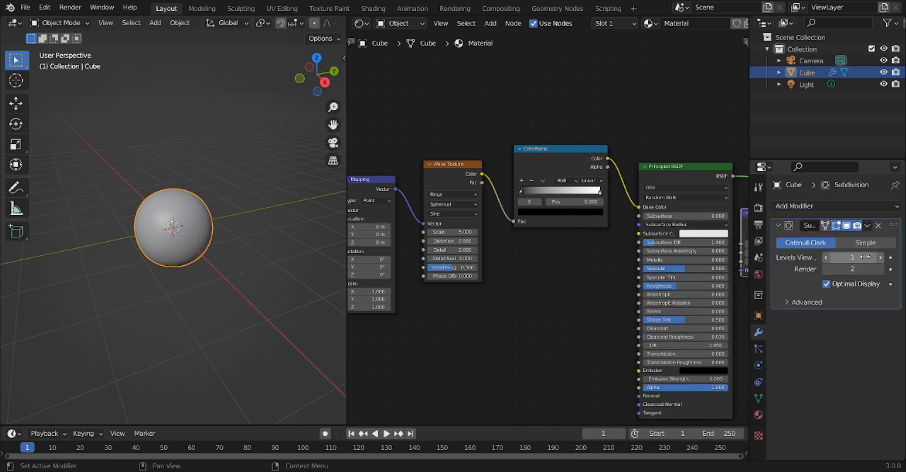
left_click(882, 258)
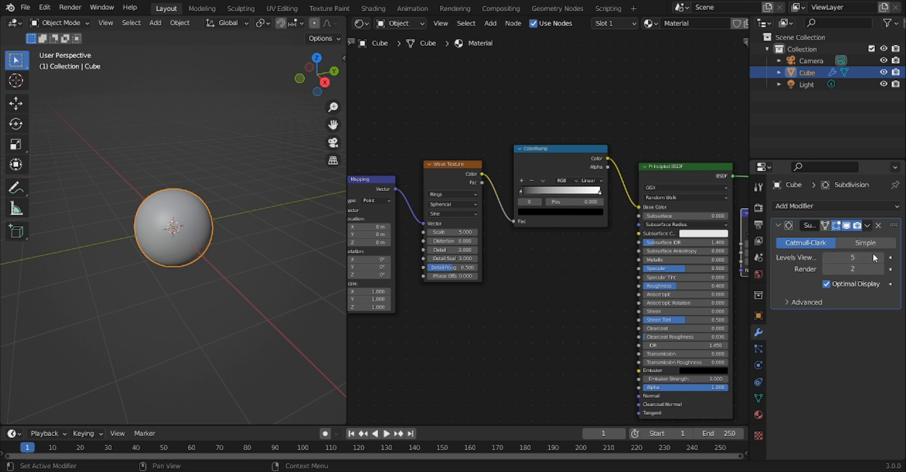
scroll(837, 257, "up", 1, "ctrl")
double_click(876, 269)
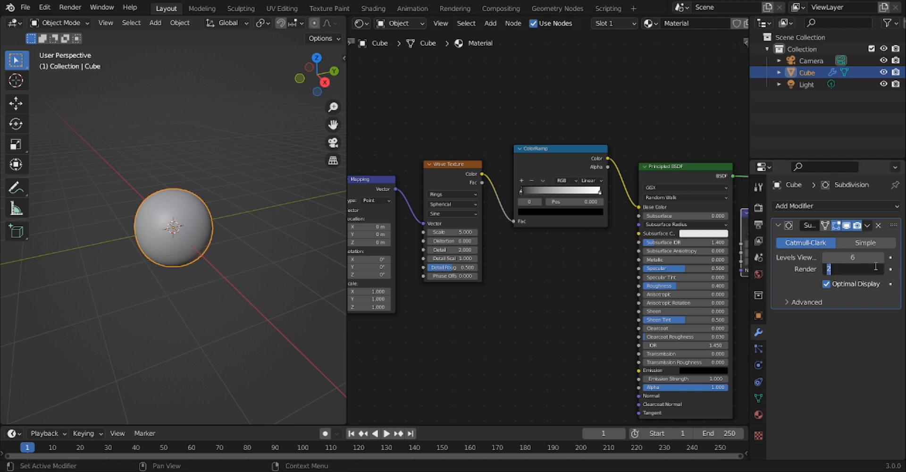
type("6")
- Add an RGB to BW node with its Val driving the Metallic input
key("Return")
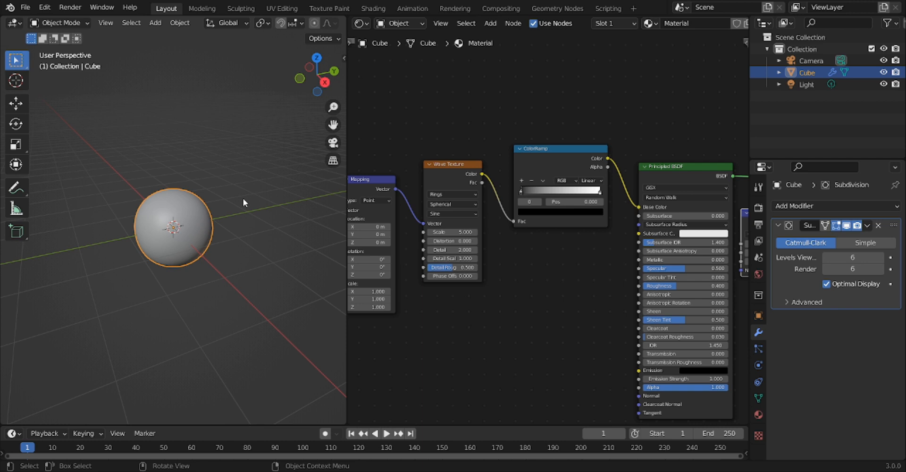
scroll(242, 198, "up", 2)
middle_click_drag(539, 198, 465, 214)
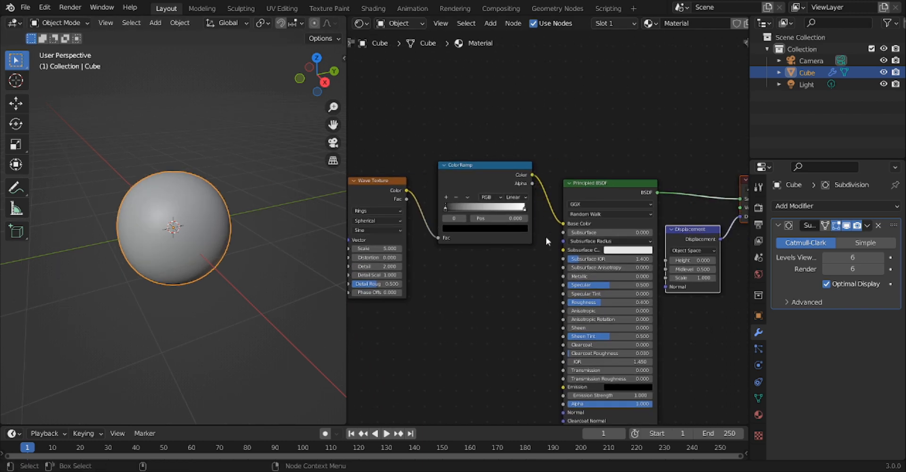
key("shift+a")
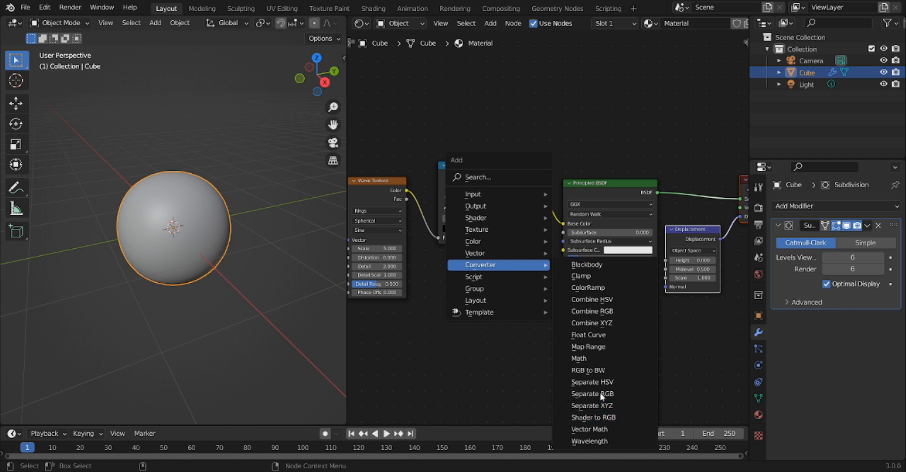
left_click(587, 370)
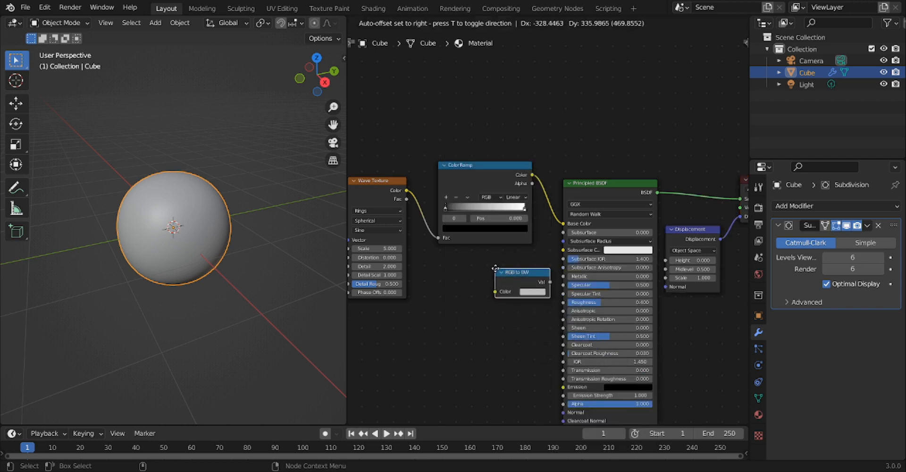
left_click(495, 269)
mouse_move(550, 283)
left_mouse_down()
mouse_move(563, 275)
mouse_move(564, 302)
left_mouse_up()
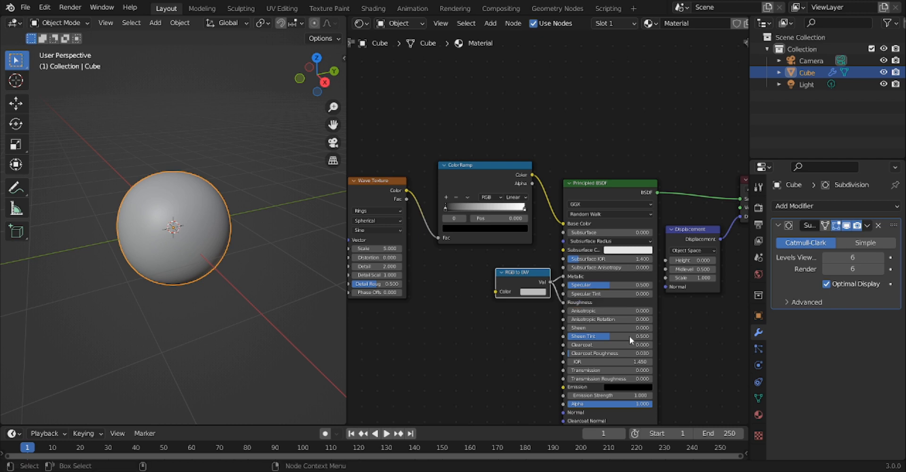
- Insert an Invert node on the Roughness link and duplicate it below
key("shift+a")
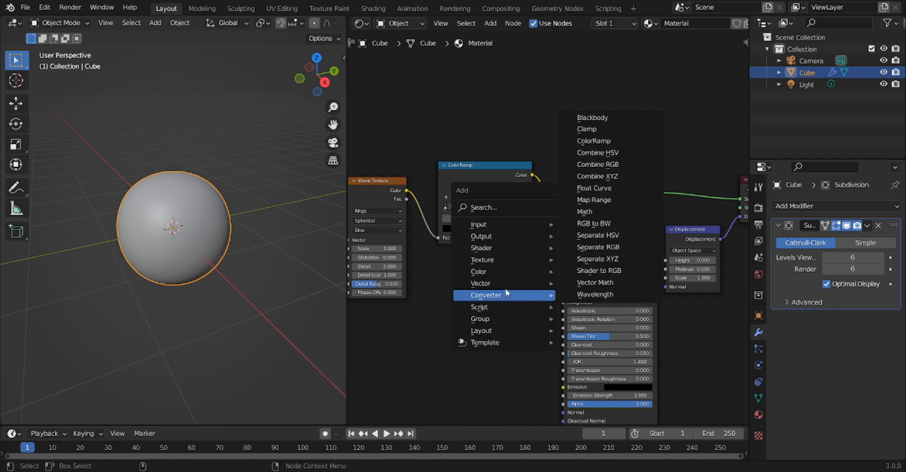
mouse_move(478, 271)
left_click(587, 306)
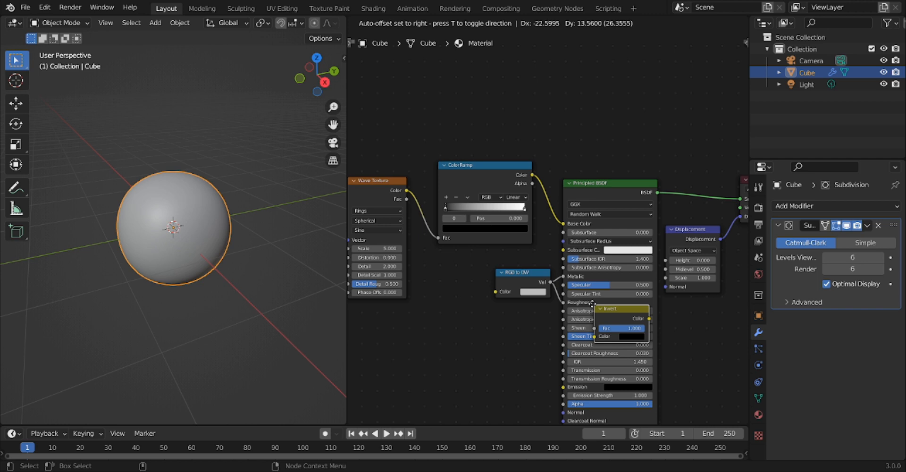
left_click(566, 280)
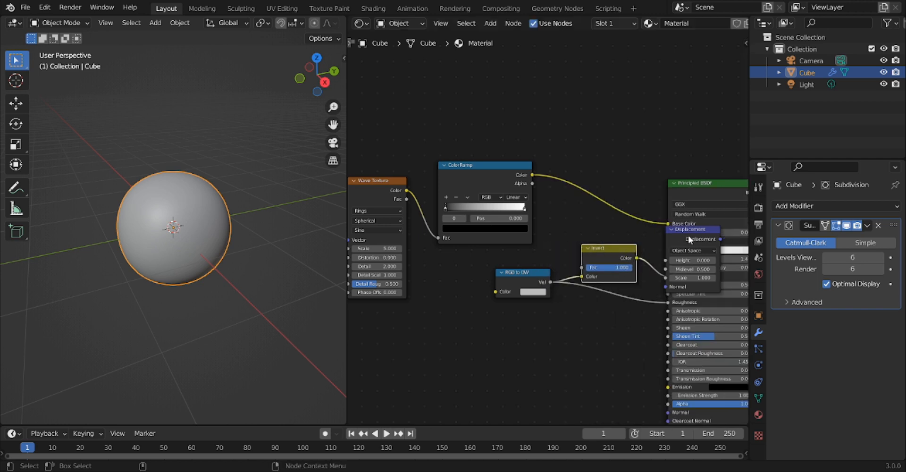
key("shift+d")
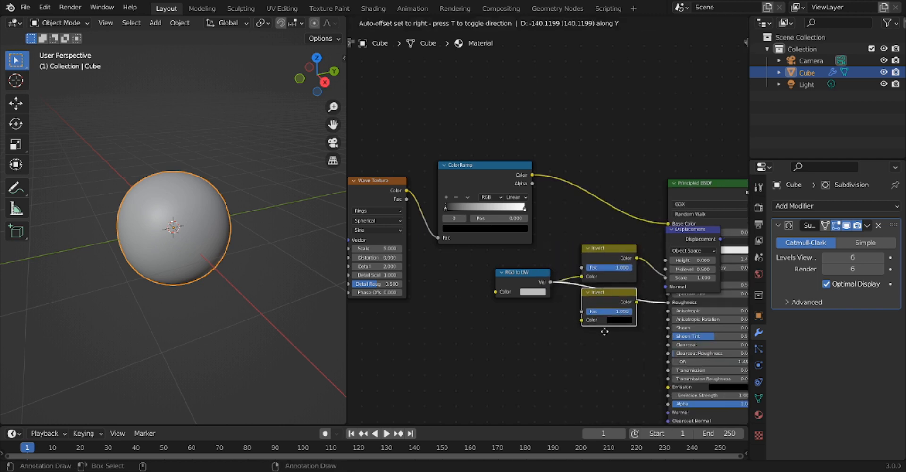
left_click(604, 331)
- Move the Displacement node off the Principled BSDF
middle_click_drag(636, 333, 478, 333)
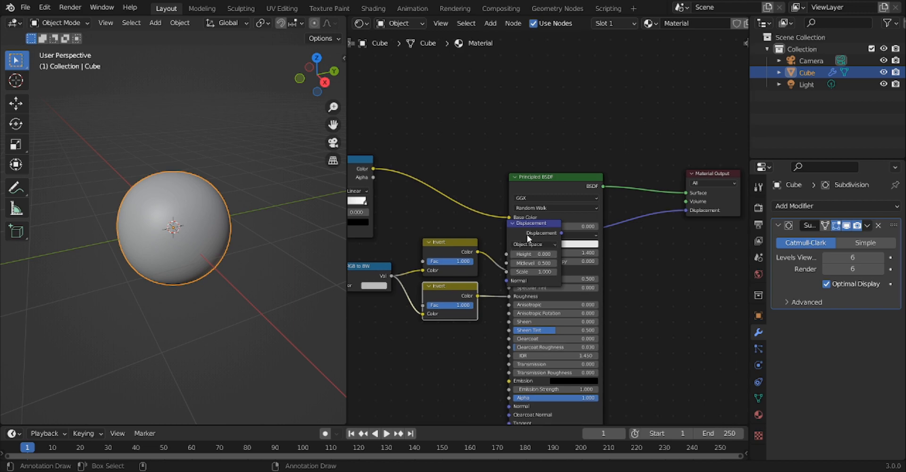
left_click_drag(529, 223, 633, 214)
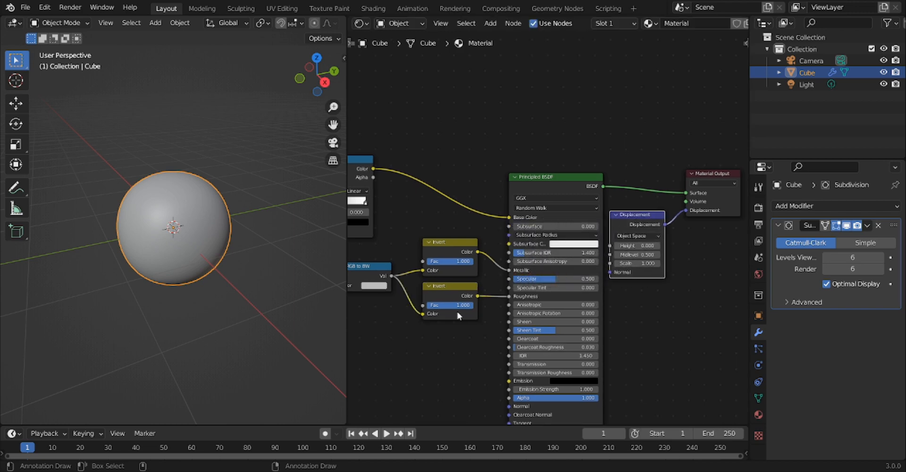
middle_click_drag(457, 312, 609, 290)
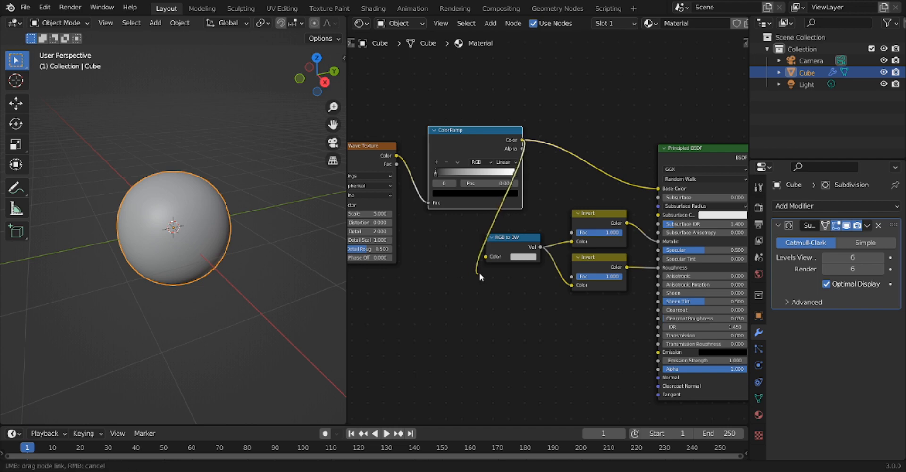
- Link ColorRamp Color into RGB to BW and shift the texture nodes left
left_click_drag(522, 140, 485, 257)
mouse_move(481, 279)
middle_mouse_down()
mouse_move(353, 274)
mouse_move(678, 292)
middle_mouse_up()
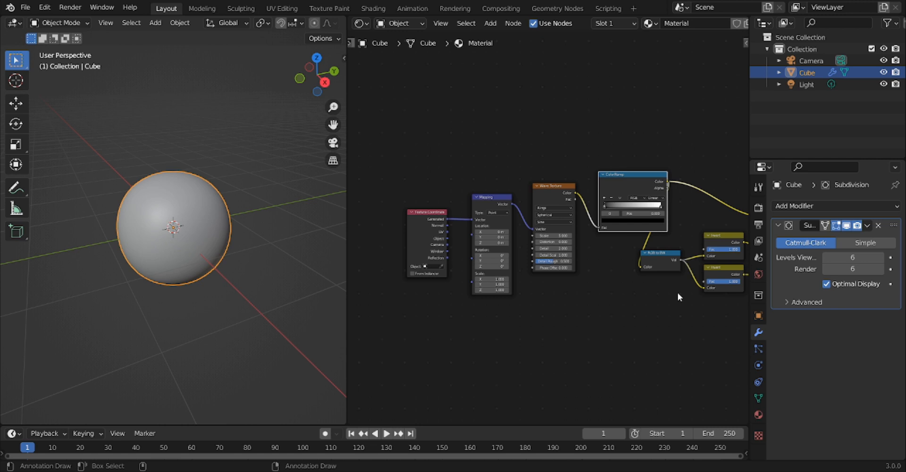
left_click_drag(637, 267, 348, 183)
left_click_drag(551, 263, 488, 269)
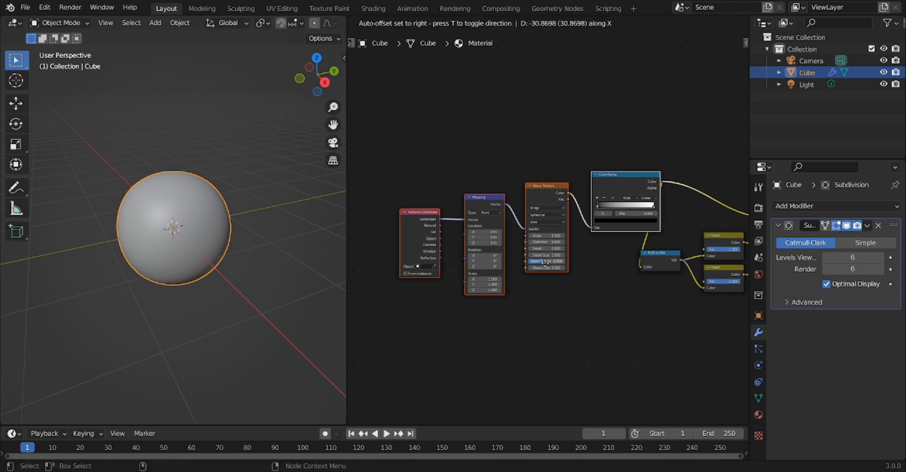
left_click(488, 269)
- Connect the RGB to BW Val to the Displacement node's Height input
middle_click_drag(637, 276, 478, 278)
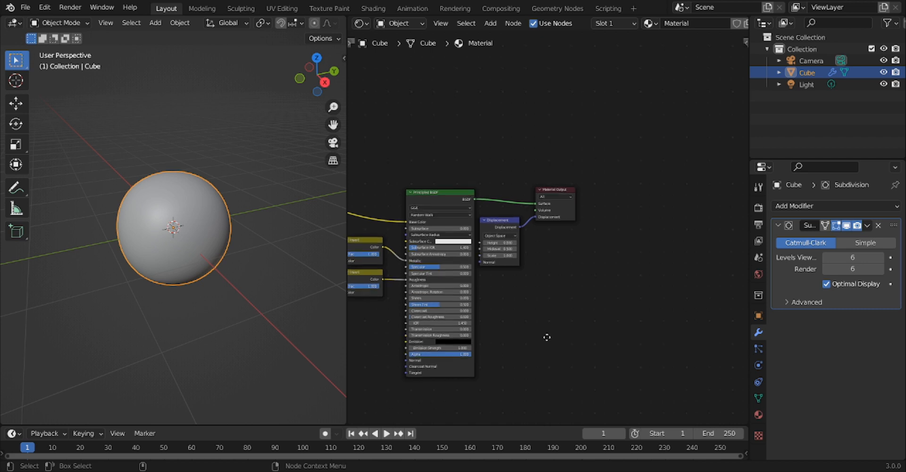
middle_click_drag(551, 338, 736, 350)
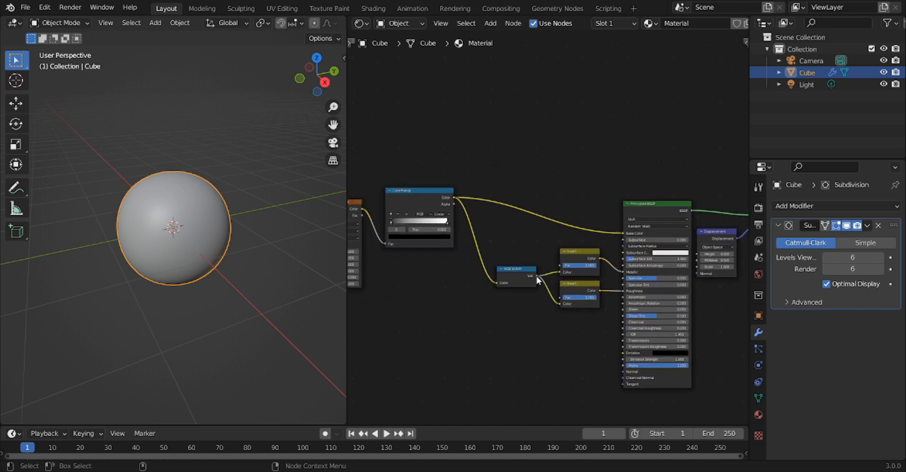
mouse_move(537, 277)
left_mouse_down()
mouse_move(709, 270)
mouse_move(697, 254)
left_mouse_up()
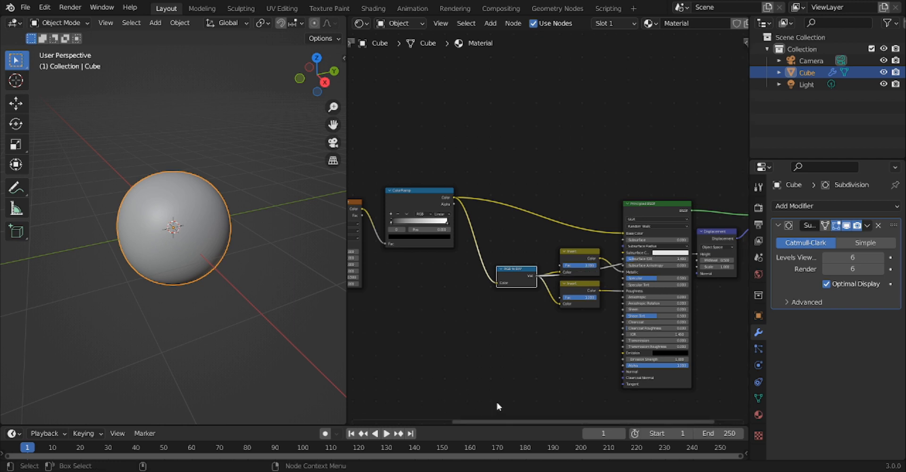
mouse_move(497, 402)
middle_mouse_down()
mouse_move(443, 352)
mouse_move(491, 399)
middle_mouse_up()
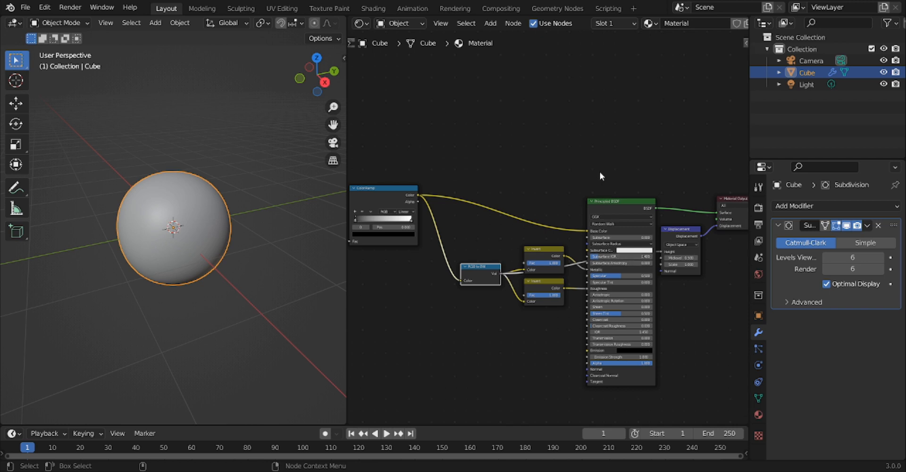
middle_click_drag(599, 172, 448, 218)
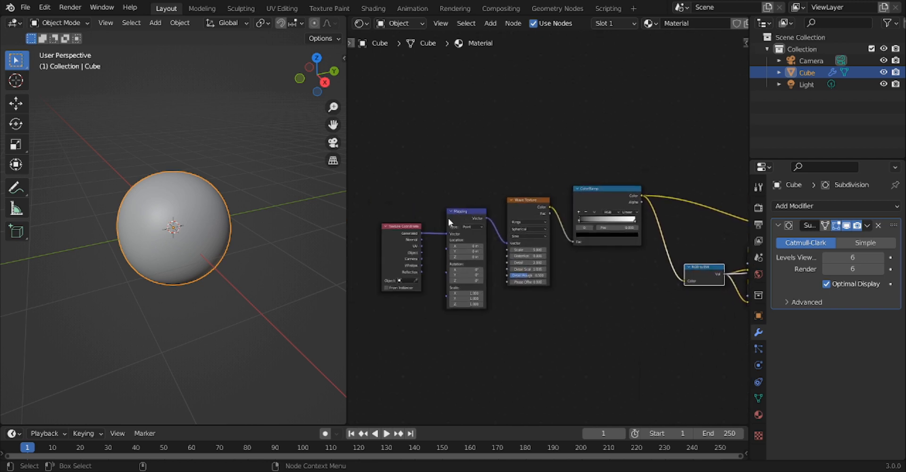
scroll(212, 23, "down", 4)
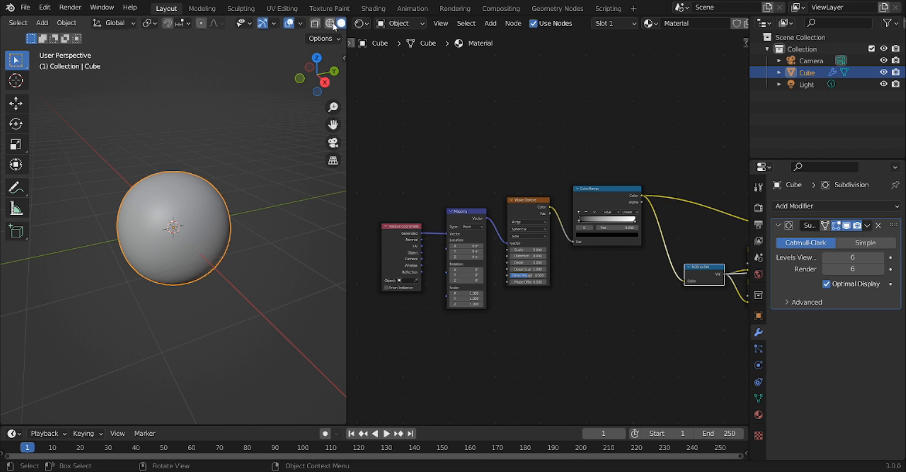
- Set the render engine to Cycles
left_click(758, 205)
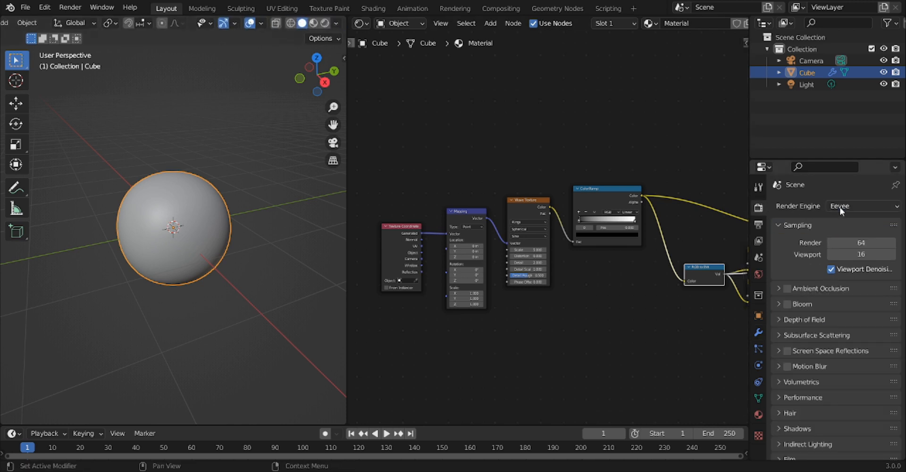
left_click(859, 205)
left_click(840, 245)
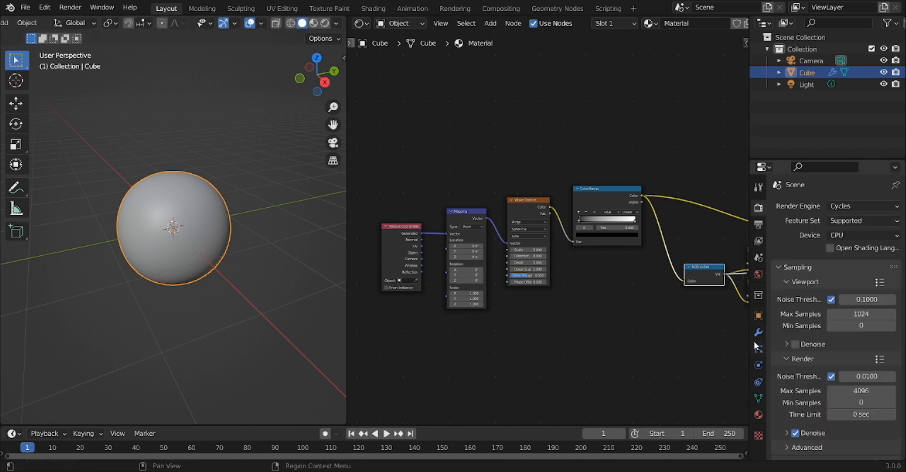
left_click(759, 414)
scroll(857, 408, "down", 8)
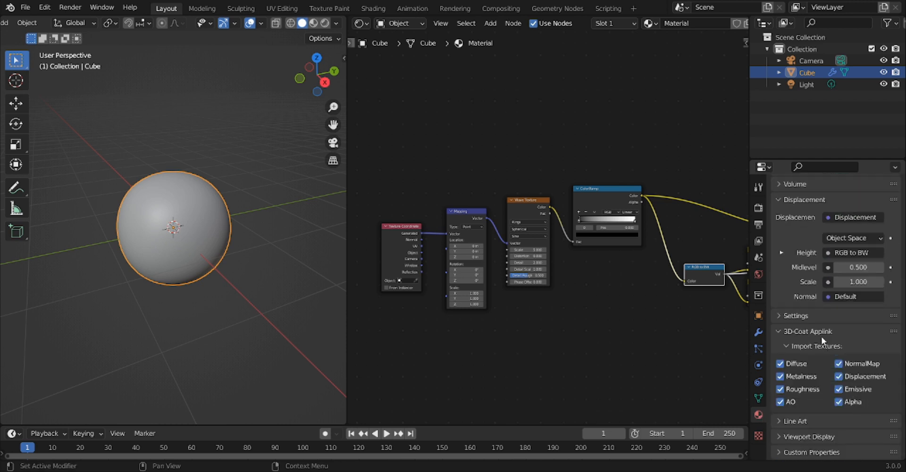
scroll(820, 336, "down", 2)
scroll(849, 354, "down", 3)
- Set the material's surface displacement method to Displacement and Bump
left_click(859, 300)
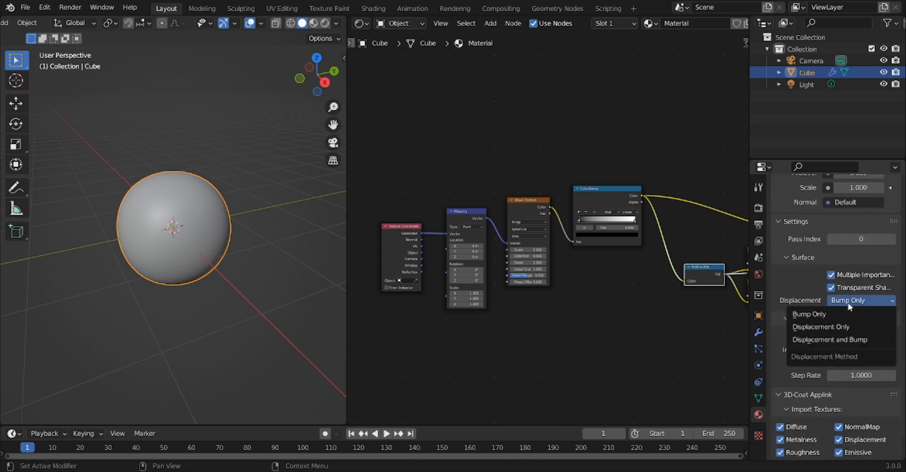
left_click(847, 344)
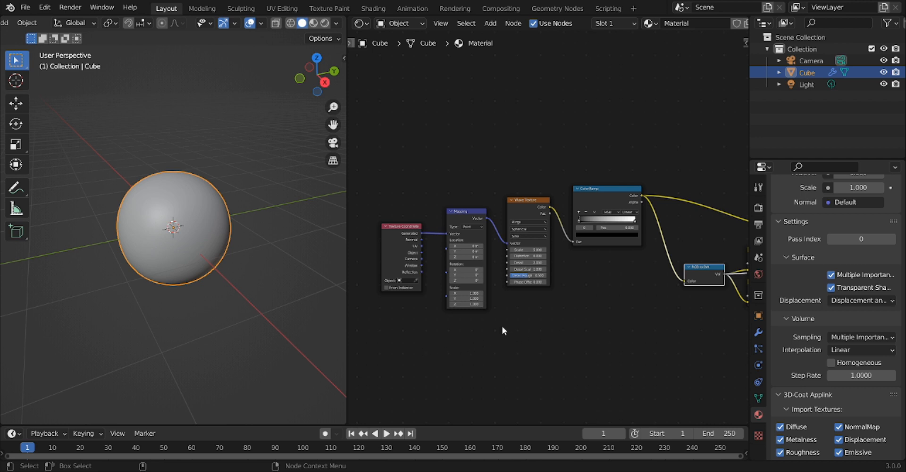
middle_click_drag(501, 326, 453, 278)
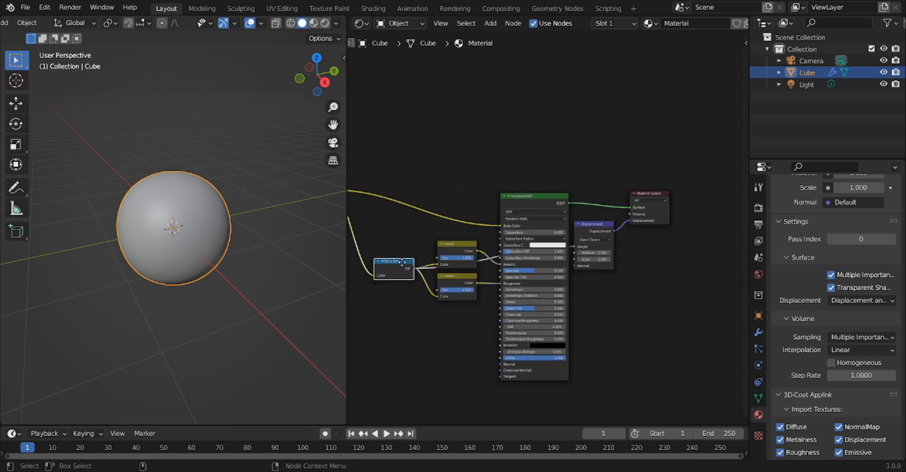
- Set the Displacement scale to 0.025 and switch the viewport to Rendered shading
middle_click_drag(403, 263, 485, 257)
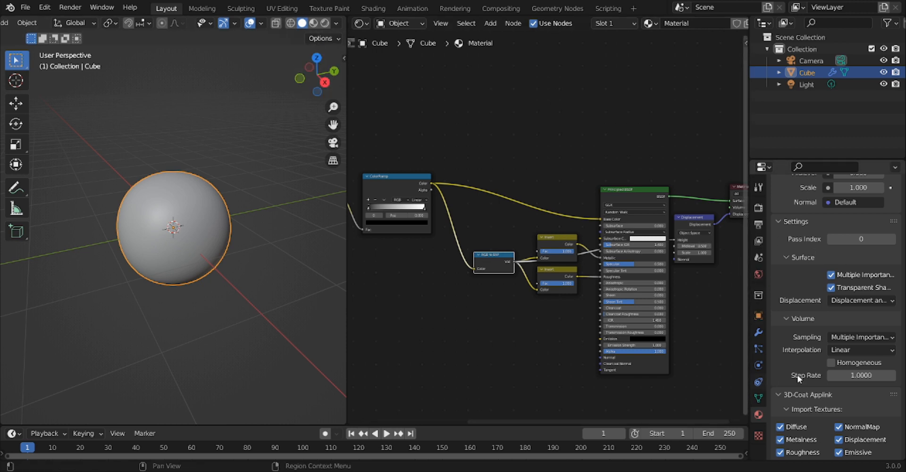
double_click(689, 253)
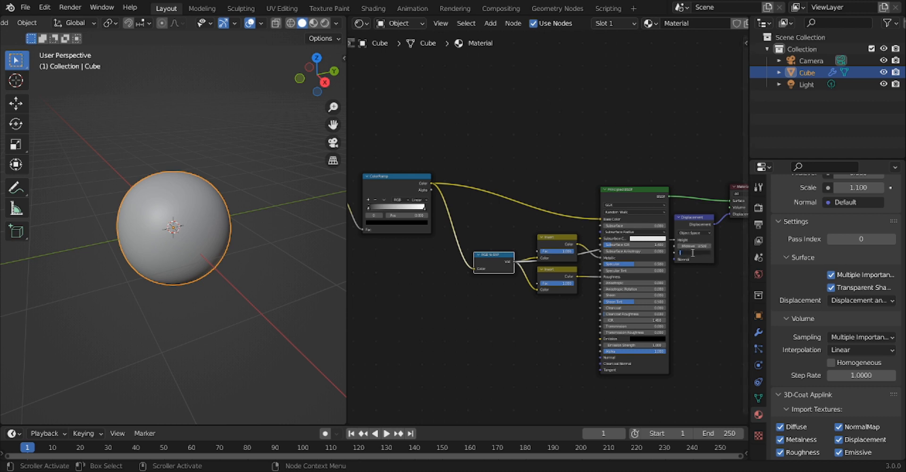
type("0.025")
key("Return")
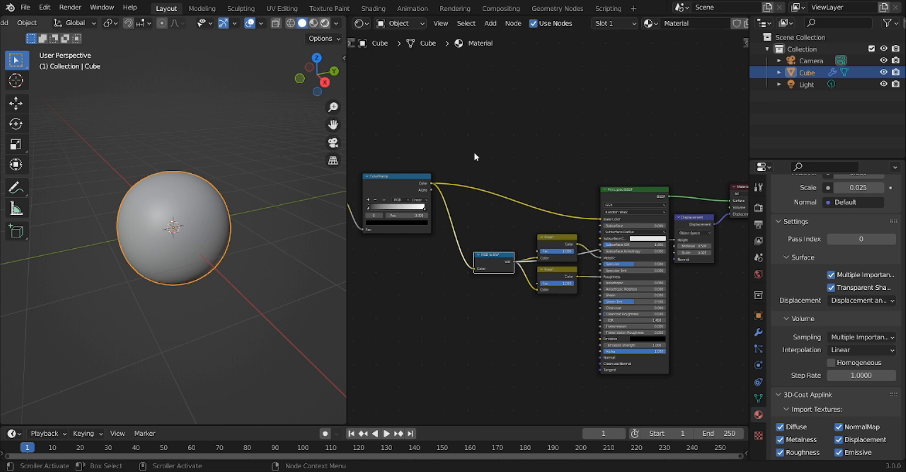
key("z")
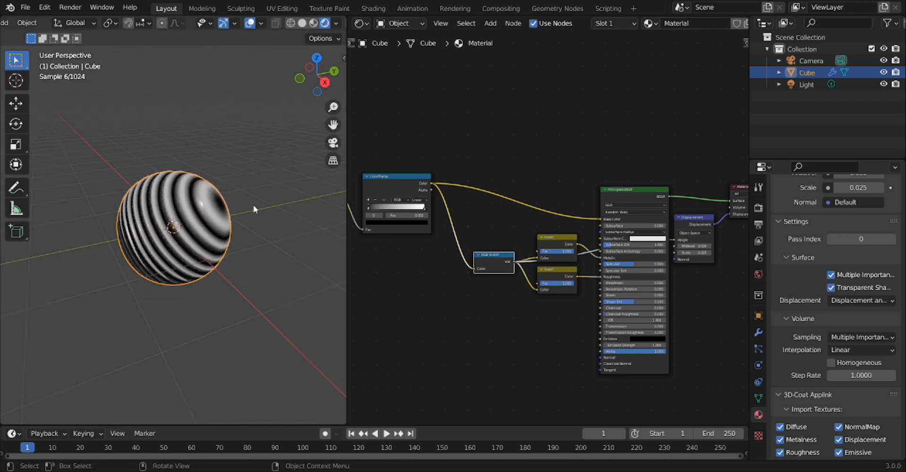
scroll(253, 206, "up", 2)
scroll(253, 206, "up", 3)
scroll(253, 206, "up", 1)
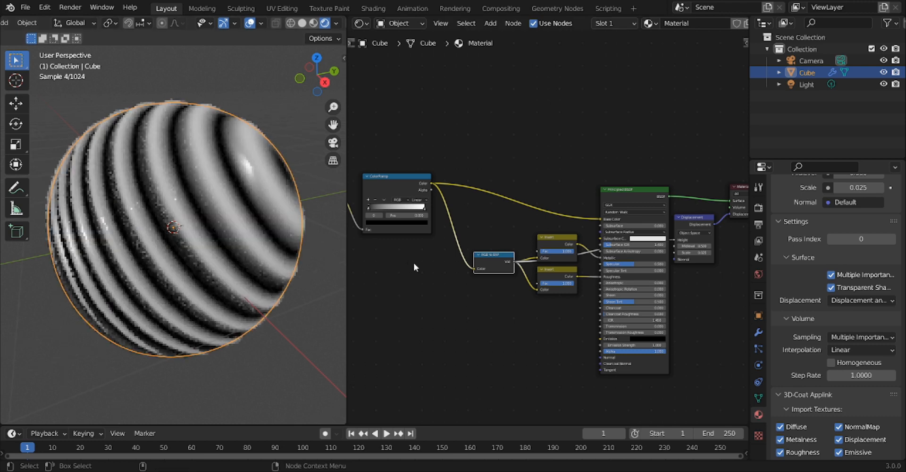
- Raise the Displacement scale to 0.050
double_click(703, 253)
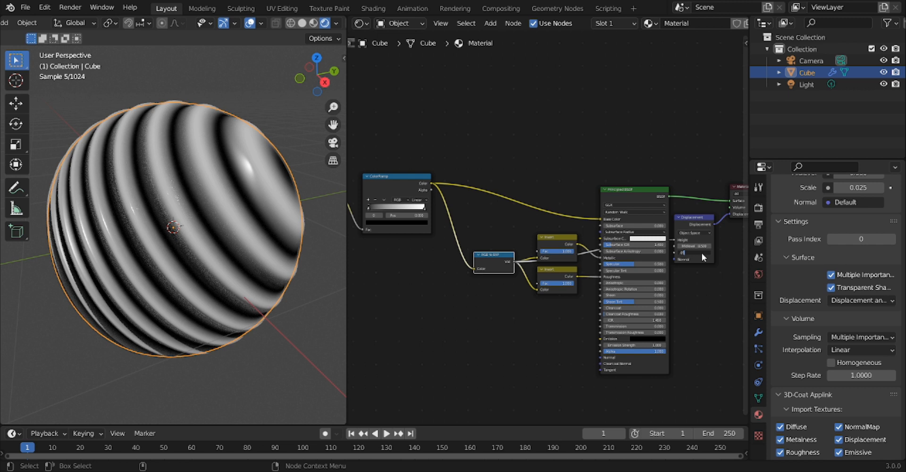
key("Return")
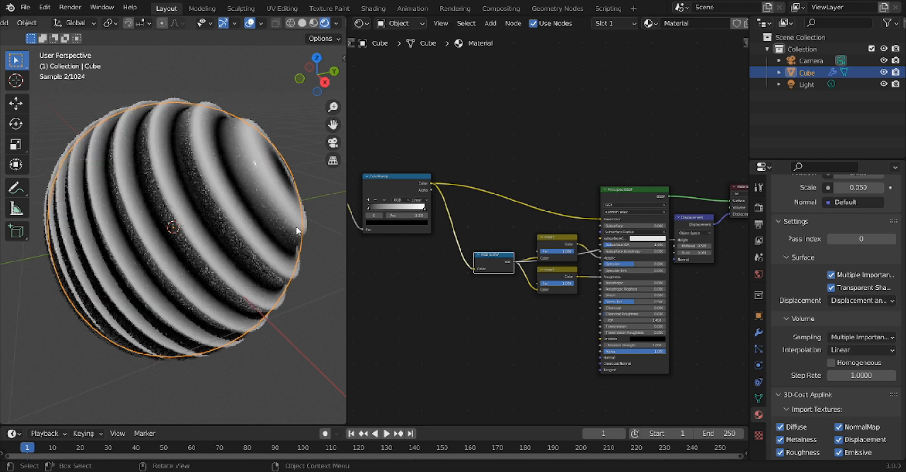
scroll(296, 226, "down", 2)
middle_click_drag(483, 357, 635, 366)
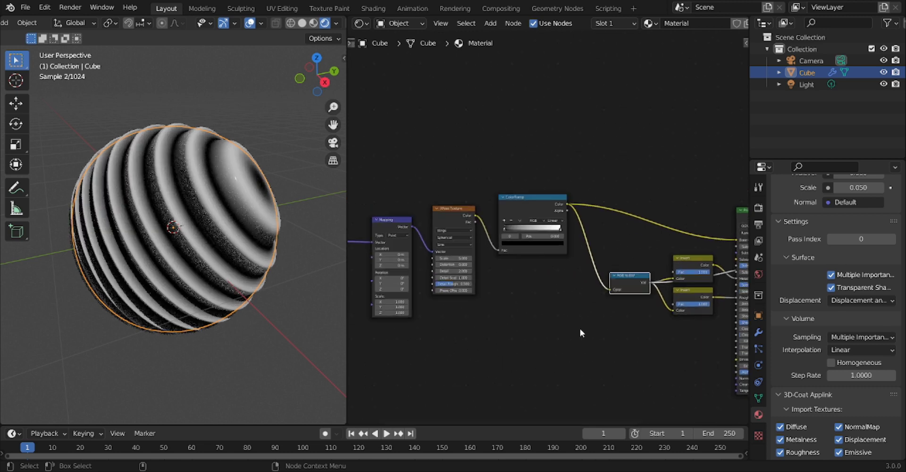
- Raise the saturation of the ColorRamp's white stop to make it orange
left_click(543, 244)
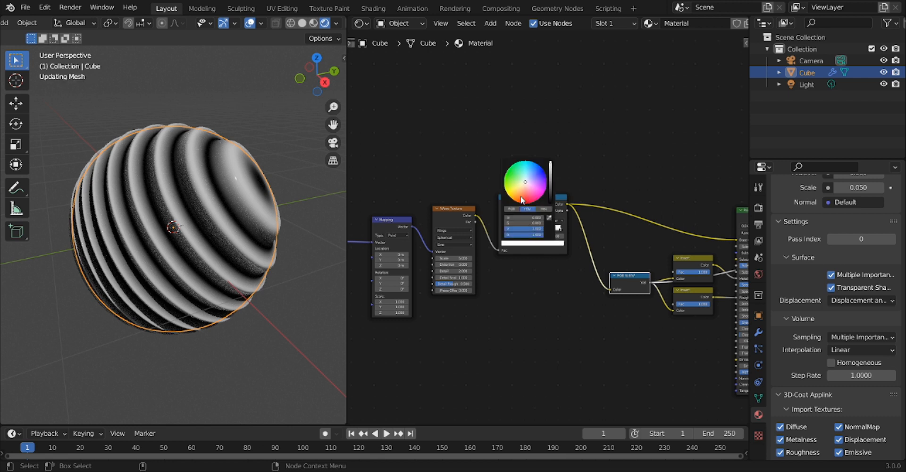
left_click_drag(528, 224, 559, 223)
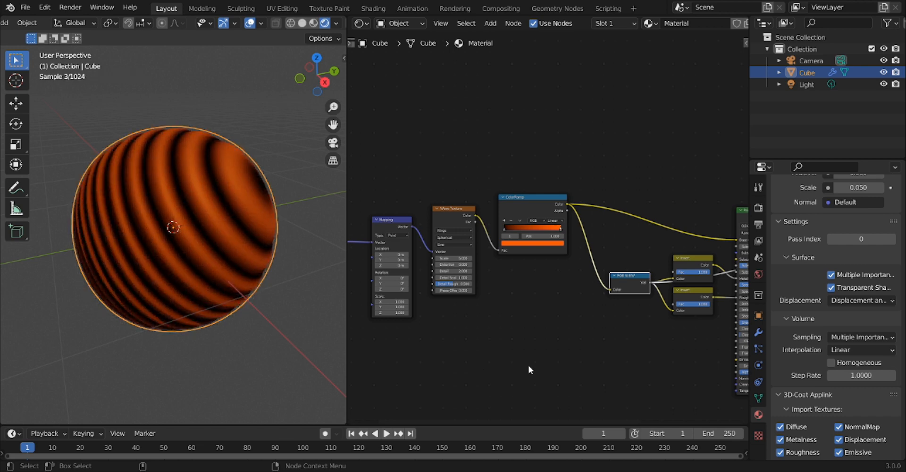
middle_click_drag(540, 335, 360, 335)
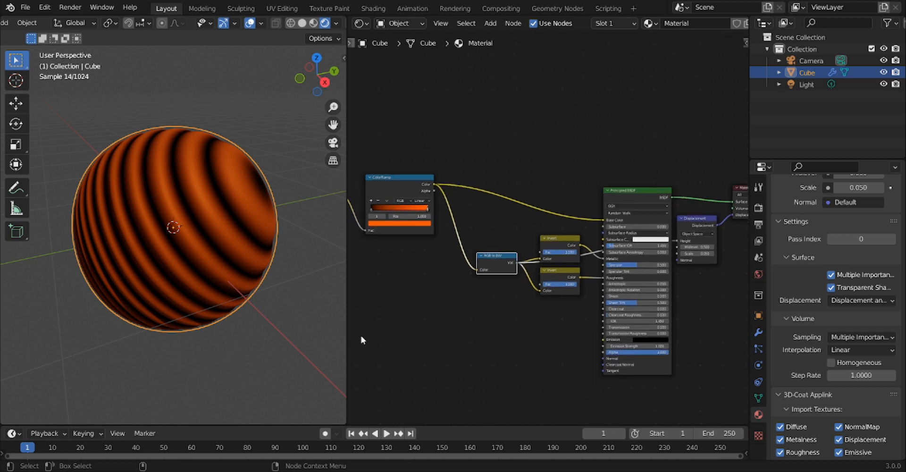
scroll(579, 315, "up", 2)
scroll(579, 315, "up", 2)
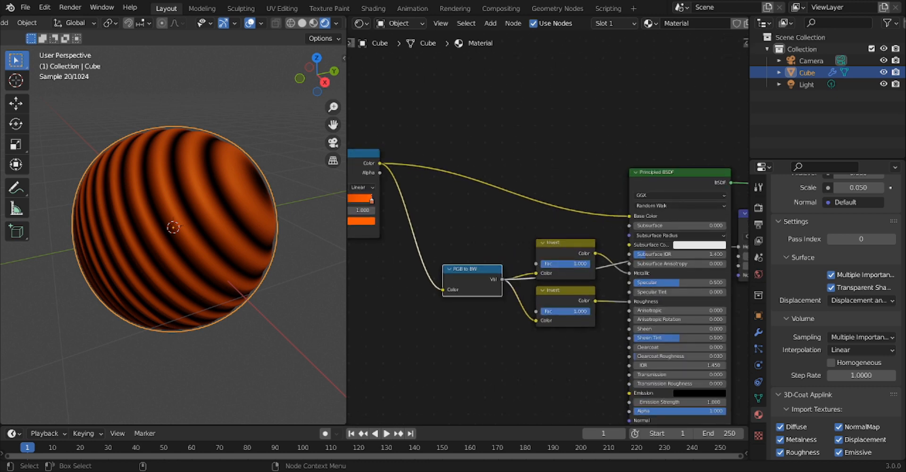
- Lower the roughness Invert node's Fac to 0.100 to test glossier stripes
left_click_drag(584, 311, 576, 313)
double_click(576, 313)
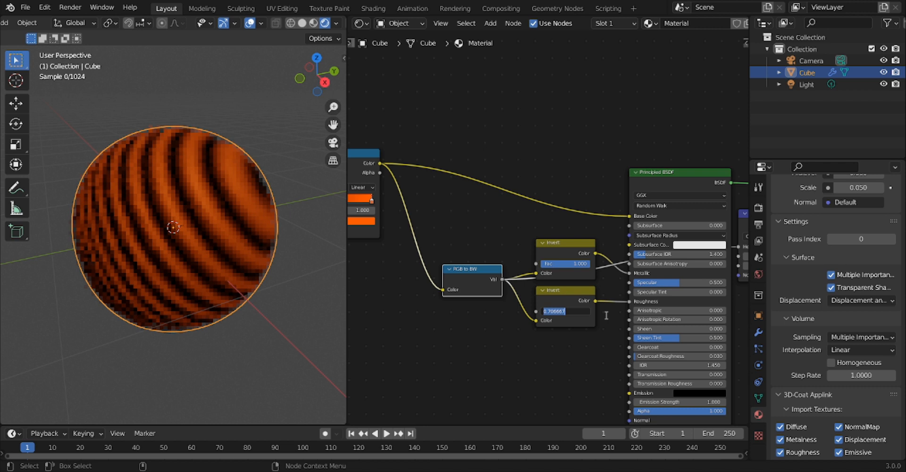
type("0.1")
key("Return")
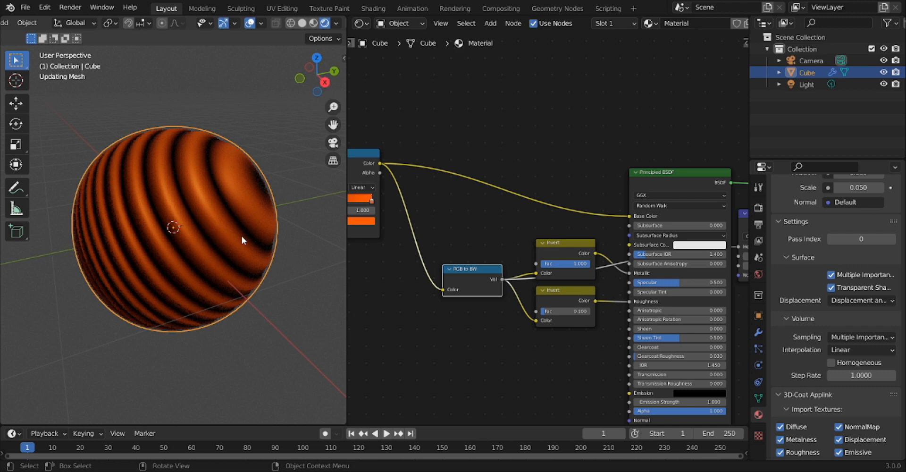
- Settle the roughness Invert node's Fac at 0.350 after reviewing the node graph
middle_click_drag(465, 90, 378, 130)
middle_click_drag(742, 170, 581, 167)
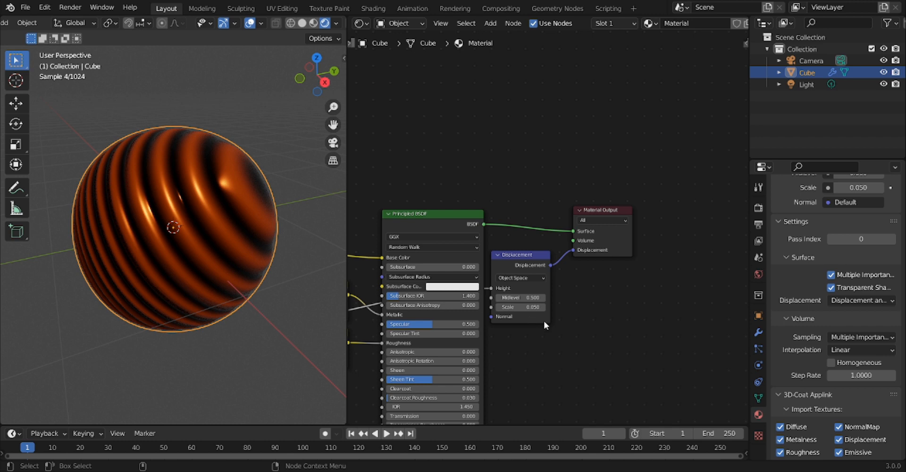
middle_click_drag(254, 330, 428, 329)
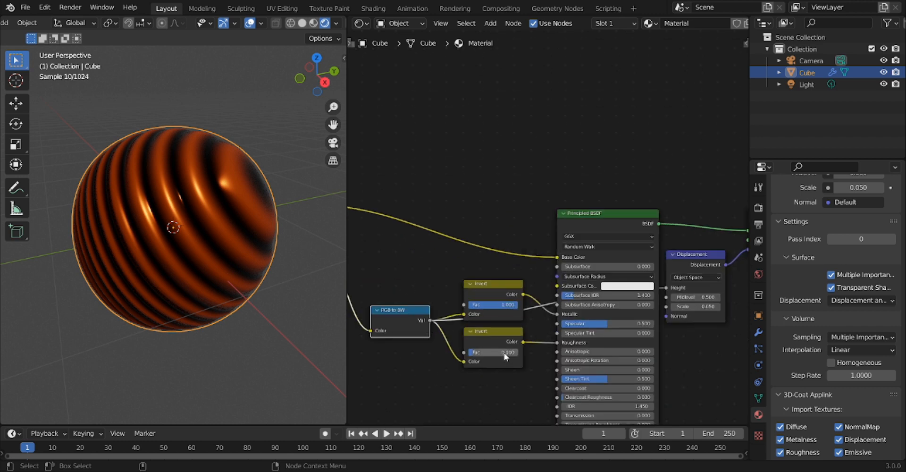
double_click(504, 353)
type(".3")
type("5")
key("Return")
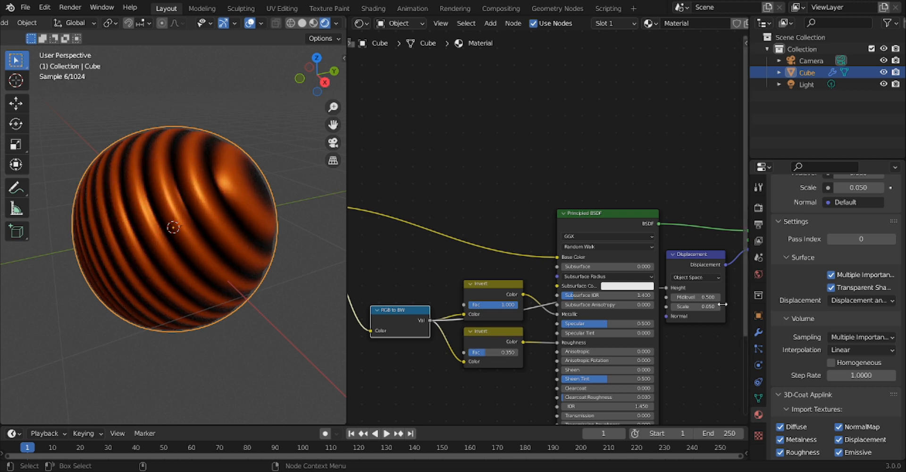
- Raise the Displacement node's Scale to 0.100 for deeper ridges on the sphere
left_click(697, 306)
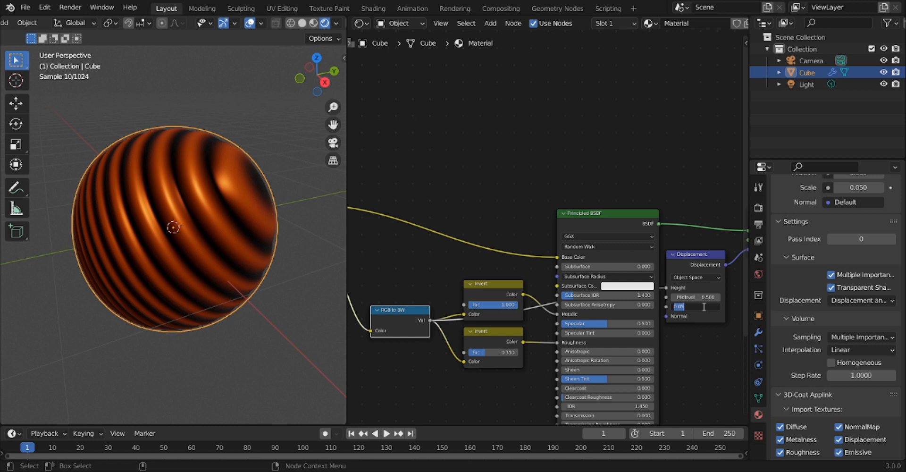
type(".1")
key("Return")
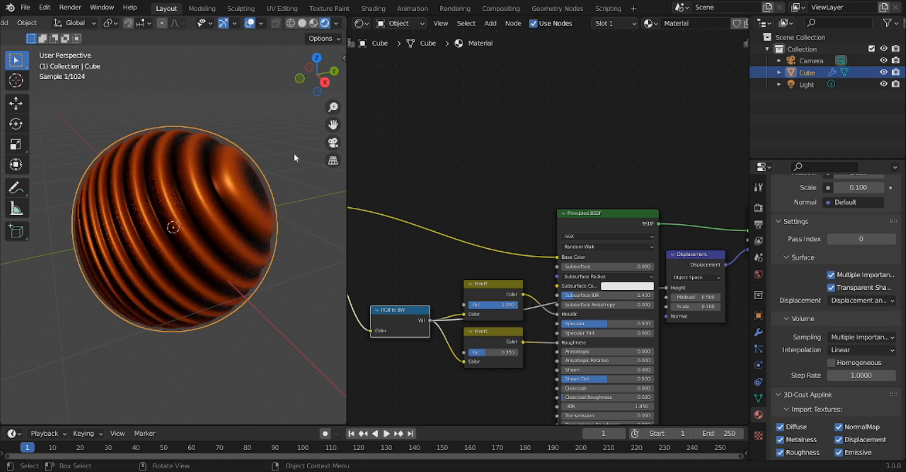
scroll(259, 197, "down", 3)
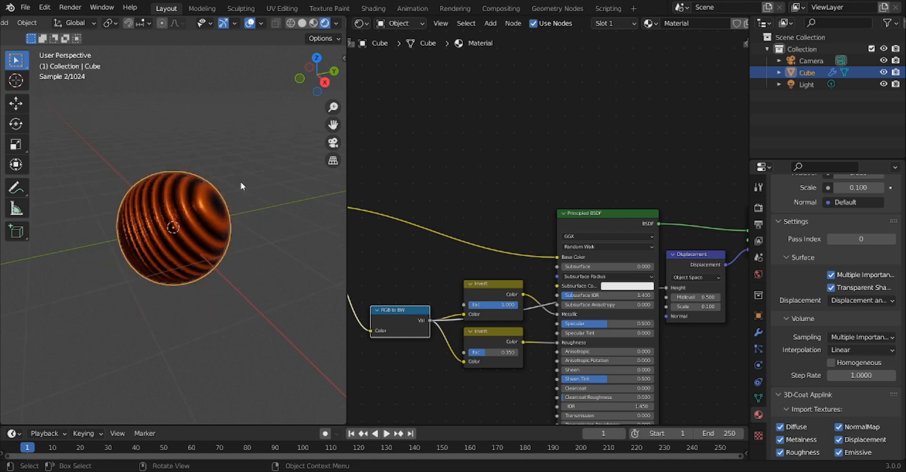
key("shift+a")
mouse_move(182, 182)
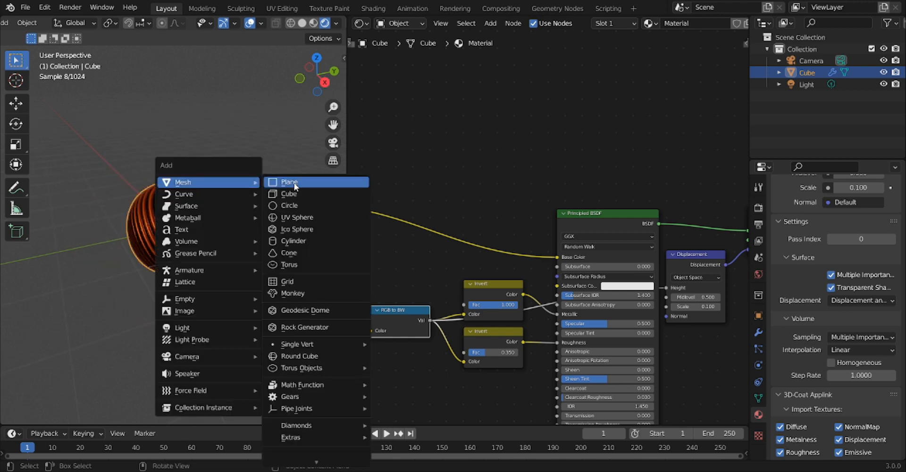
- Add a plane mesh and rotate it upright about the X axis
left_click(293, 186)
key("r")
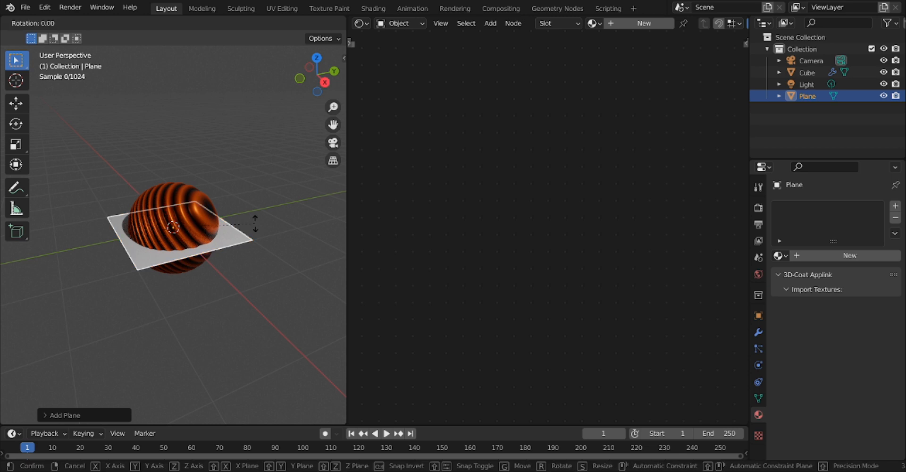
key("x")
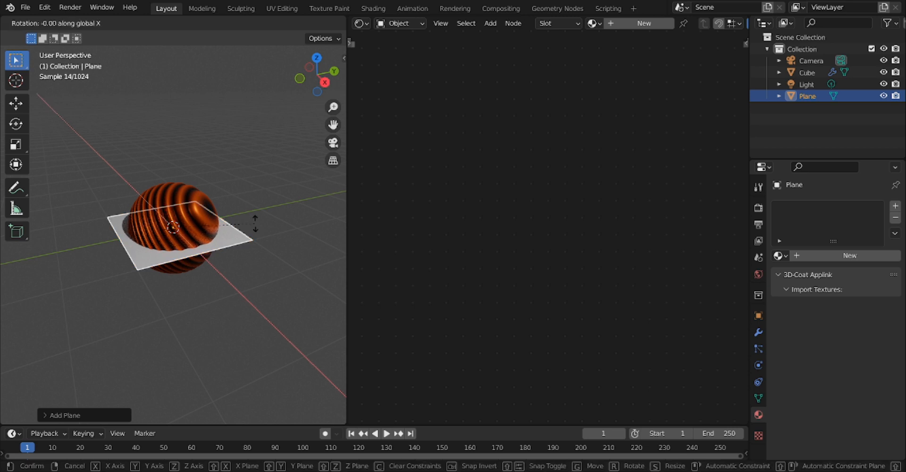
type("90")
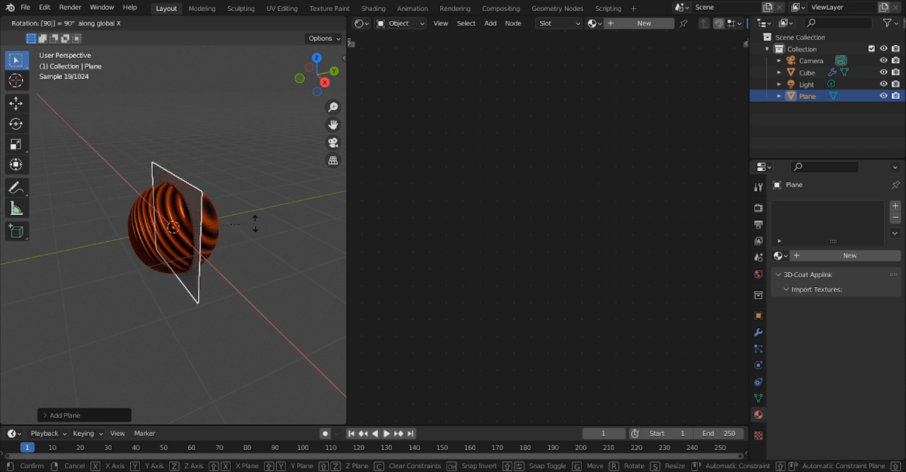
type("y")
left_click(255, 223)
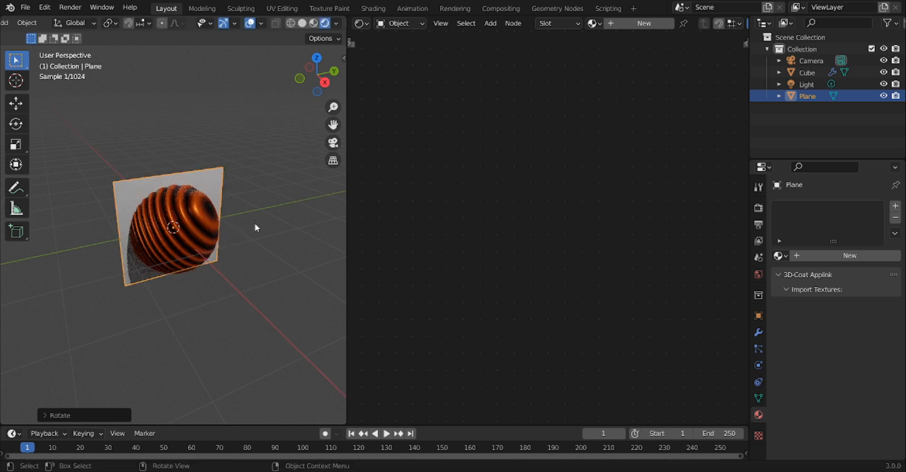
- Move the plane along X behind the sphere and scale it up into a backdrop wall
key("g")
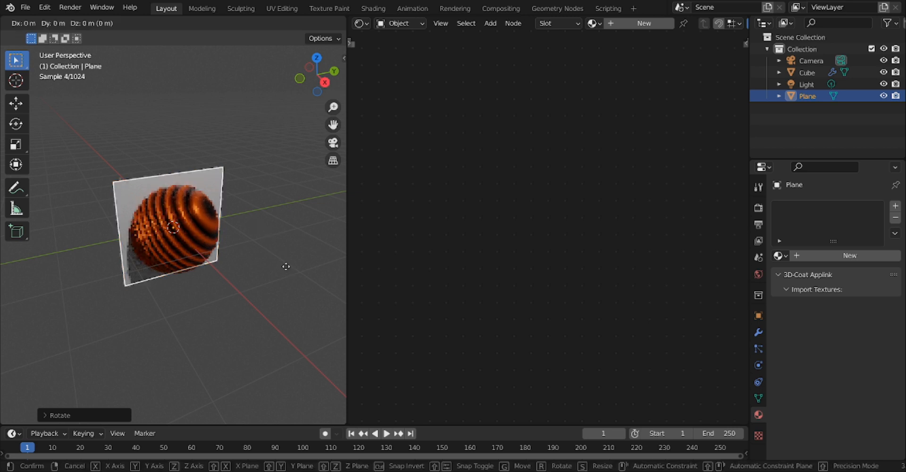
key("x")
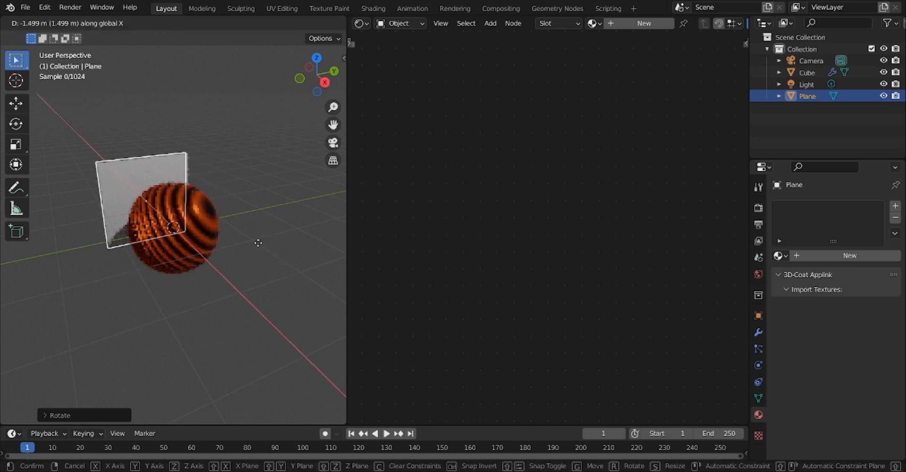
left_click(250, 239)
key("s")
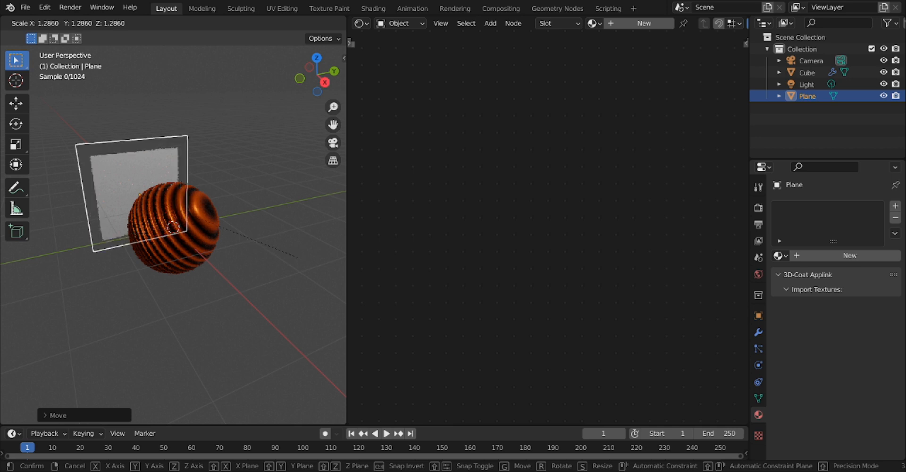
left_click(312, 379)
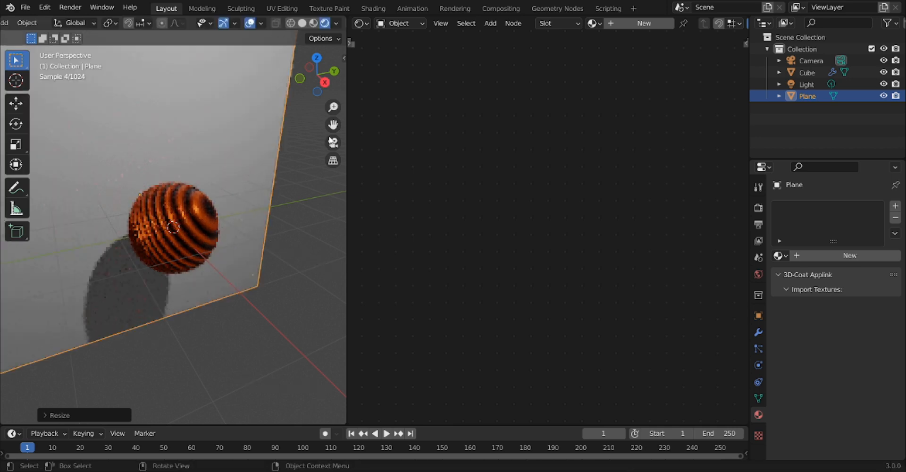
- Select the camera, set its focal length to 20 mm, and check it from the front view
left_click(811, 60)
left_click(757, 365)
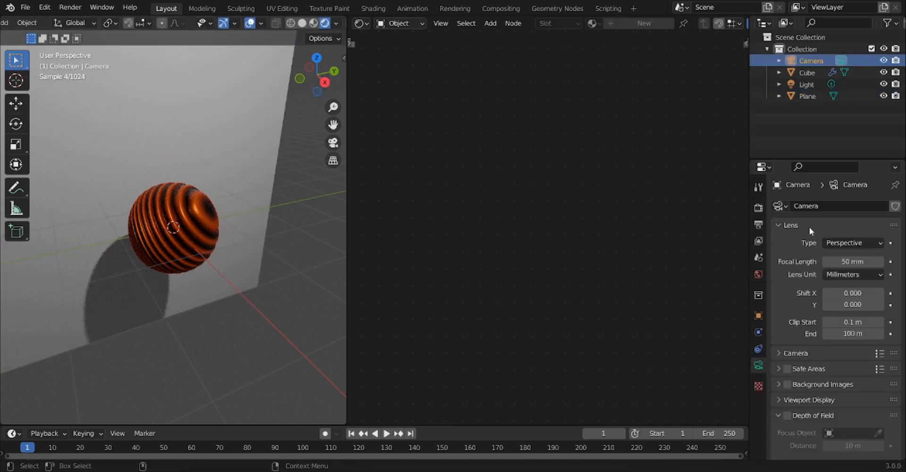
left_click(852, 261)
type("20")
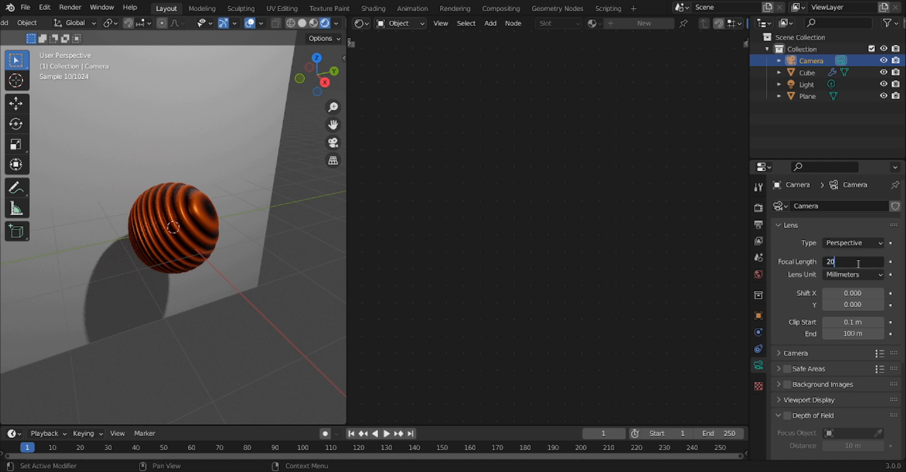
key("Return")
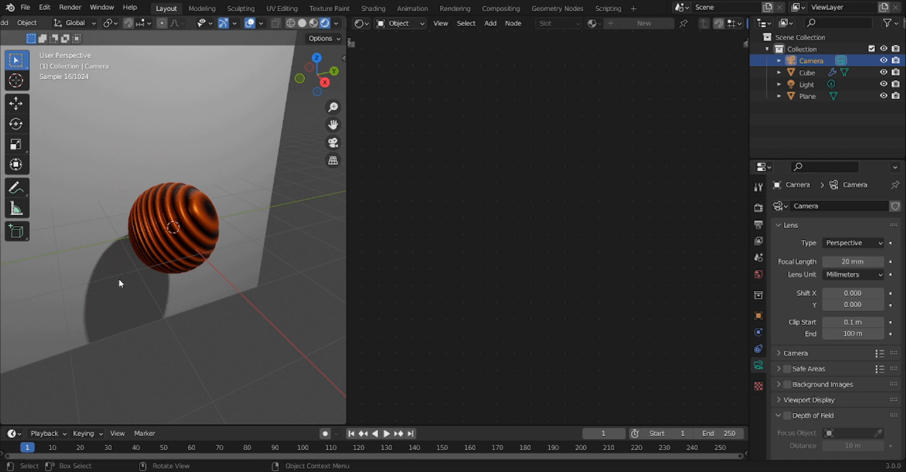
key("KP_0")
key("KP_0")
key("KP_1")
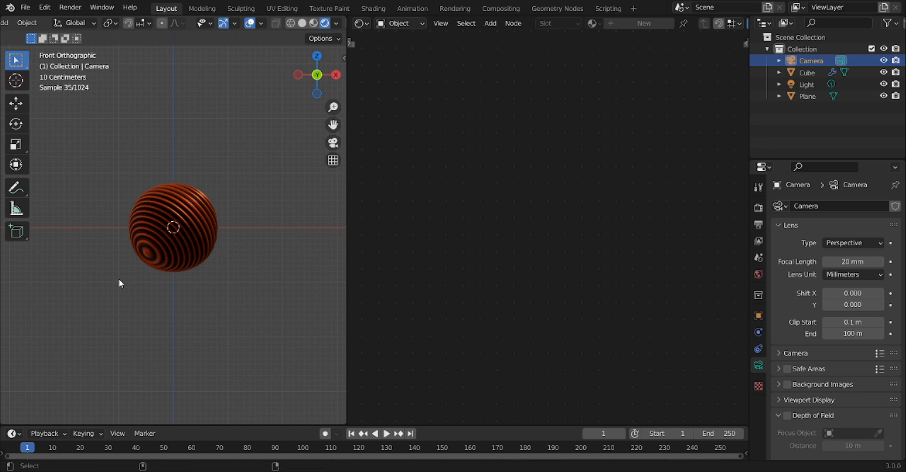
- Compare the camera view with the front and right-side views of the sphere
key("KP_0")
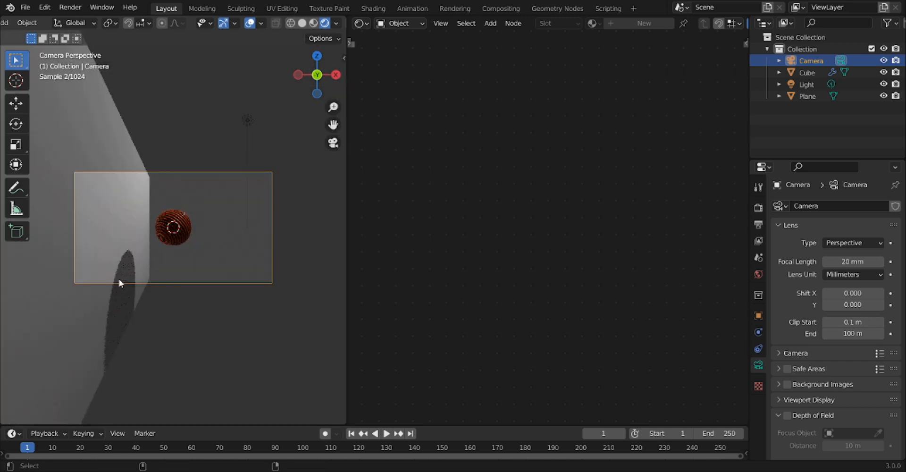
key("KP_0")
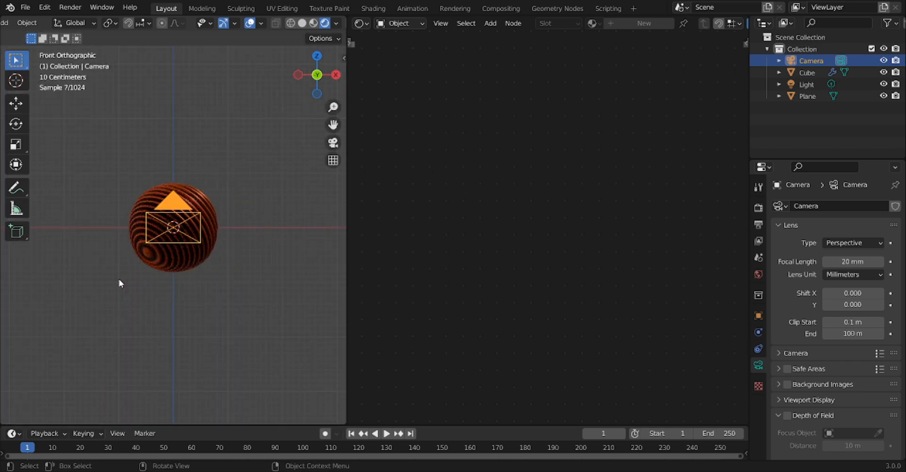
key("KP_3")
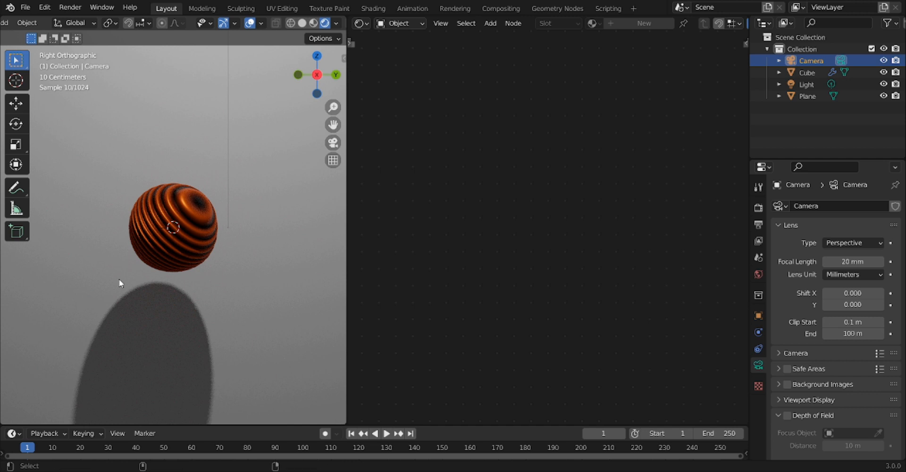
key("KP_0")
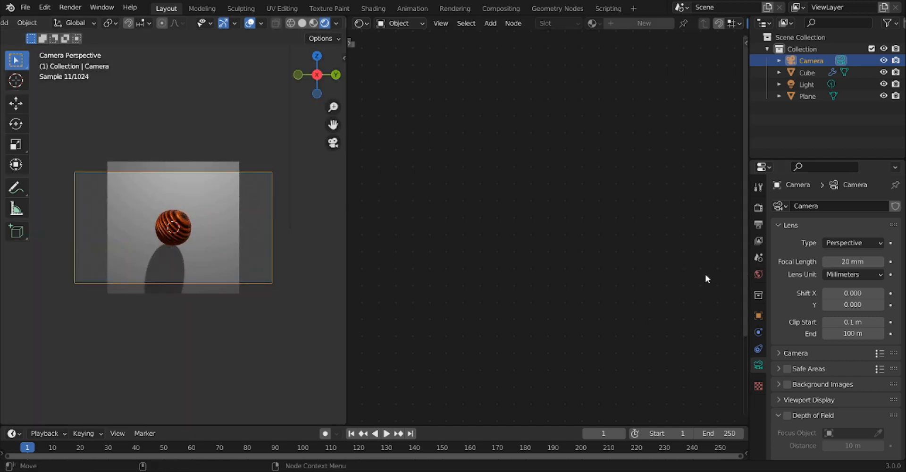
- Move the camera along X in two passes so the sphere fills the frame, then select the backdrop plane
key("g")
key("y")
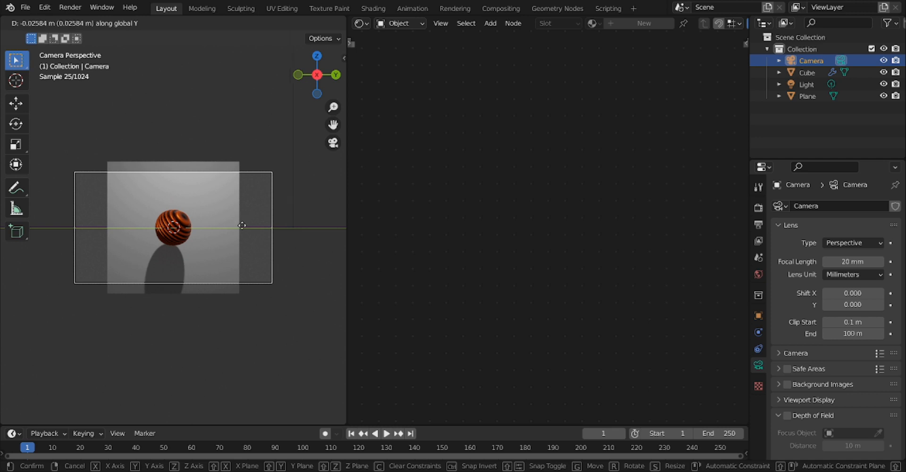
key("x")
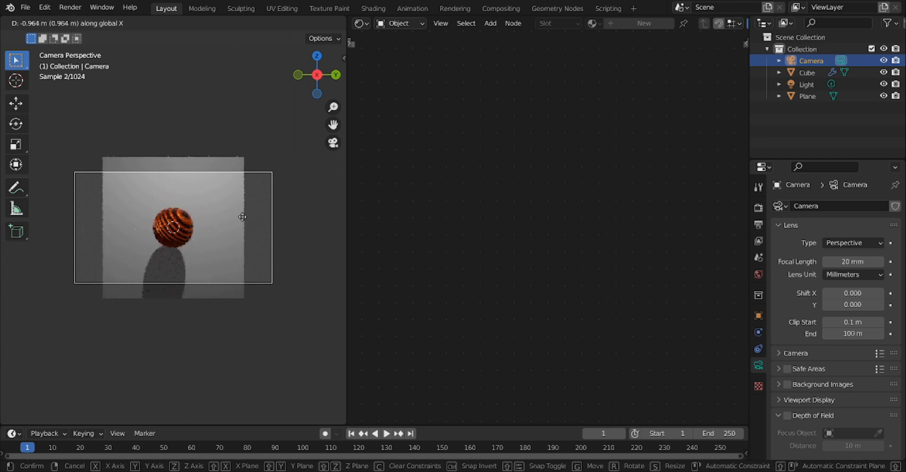
left_click(240, 209)
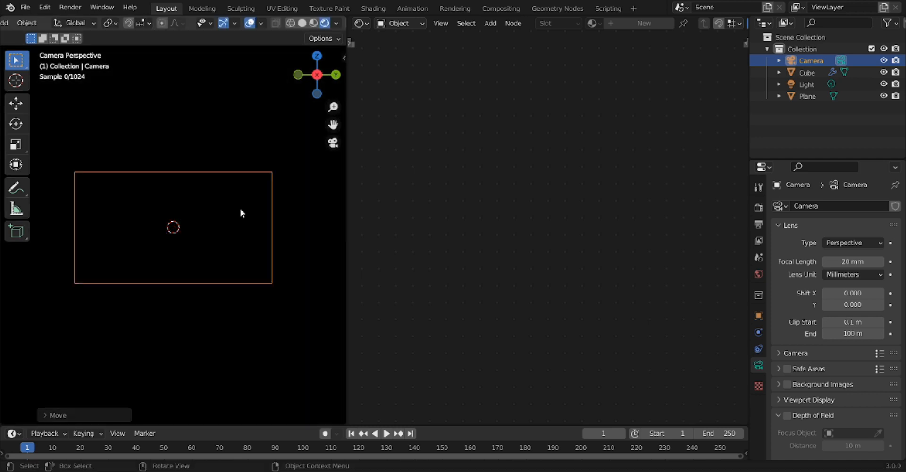
key("g")
key("x")
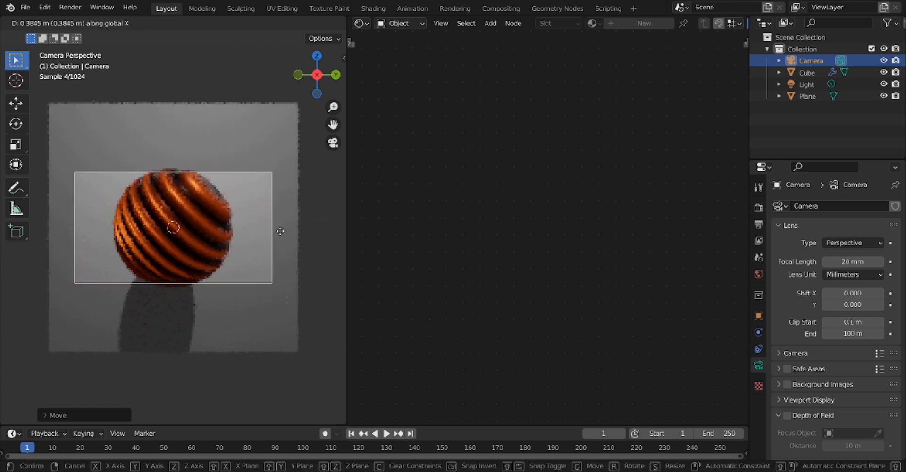
left_click(281, 230)
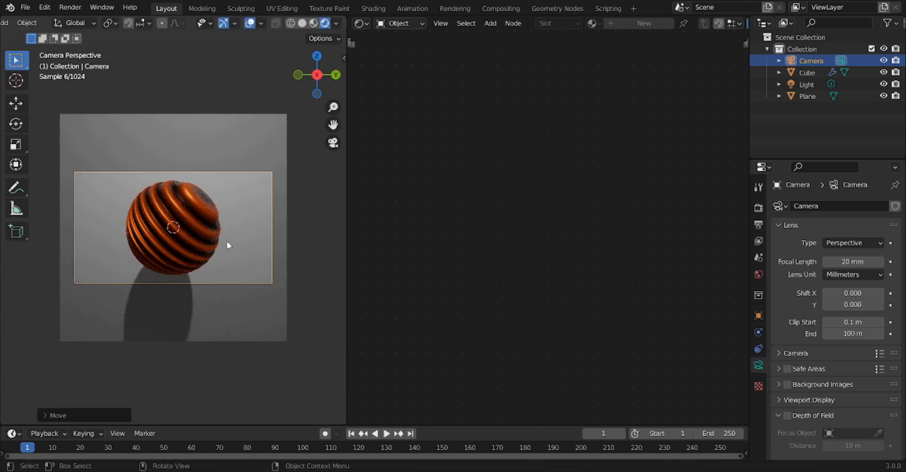
left_click(305, 240)
- Scale the backdrop plane larger and push it back along X to cover the camera frame
key("s")
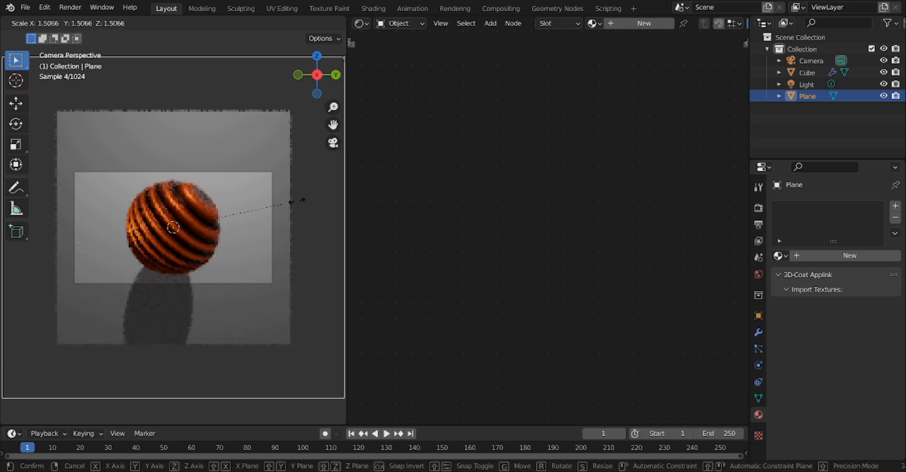
left_click(246, 280)
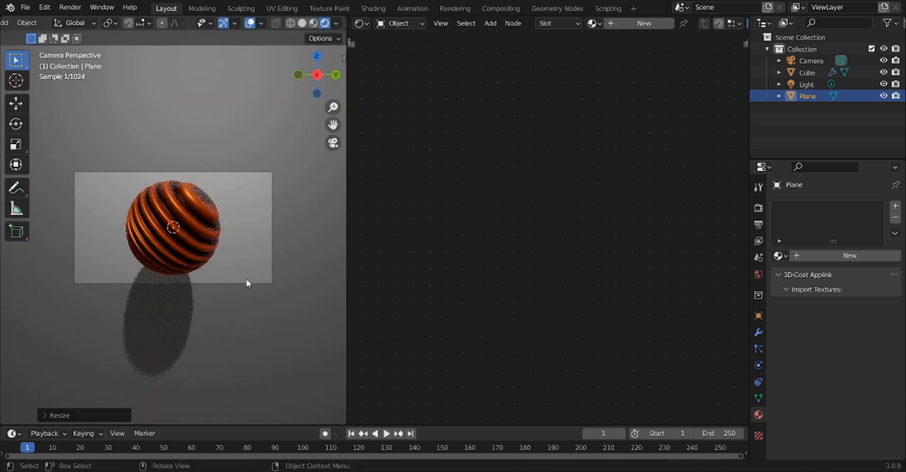
key("g")
key("x")
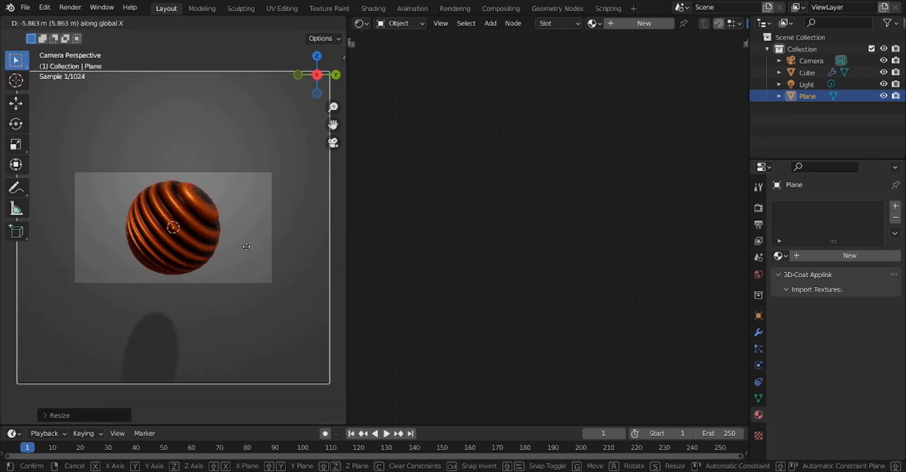
left_click(246, 247)
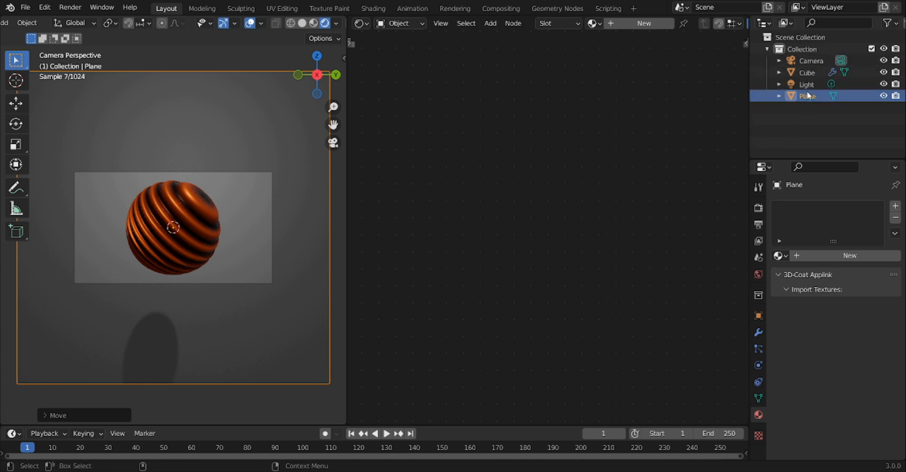
- Hide the scene light and set the world background colour to white
left_click(883, 84)
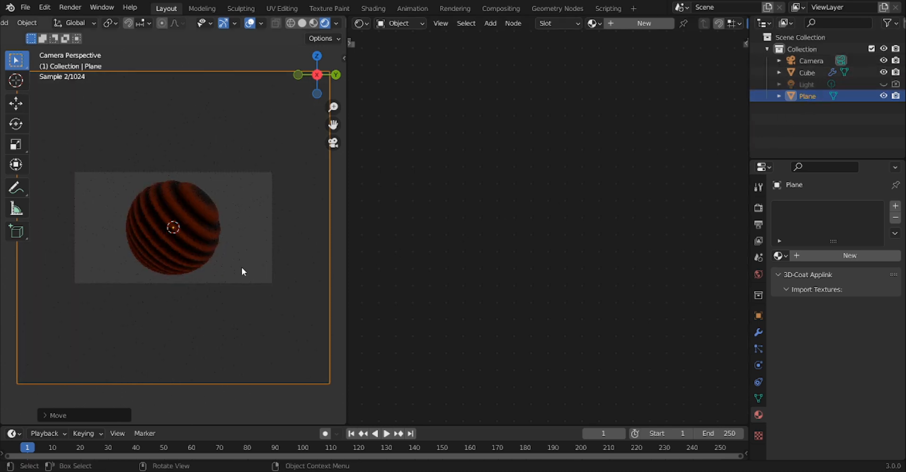
left_click(758, 275)
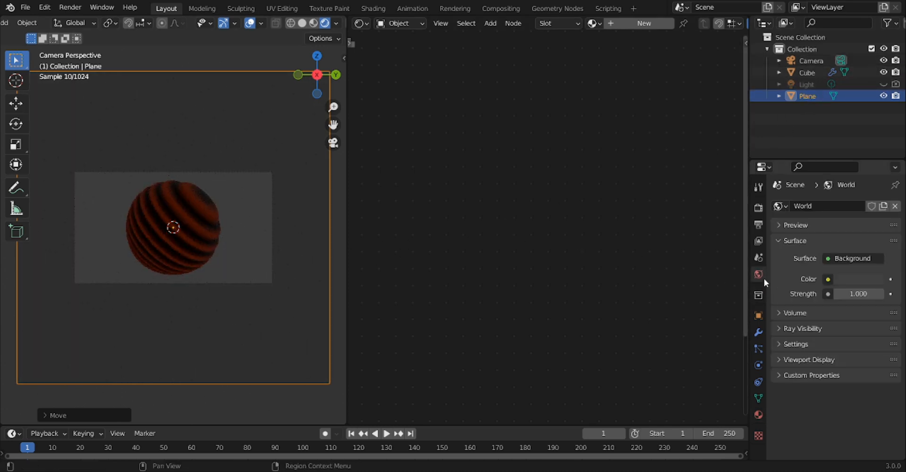
left_click(837, 278)
left_click_drag(875, 184, 875, 113)
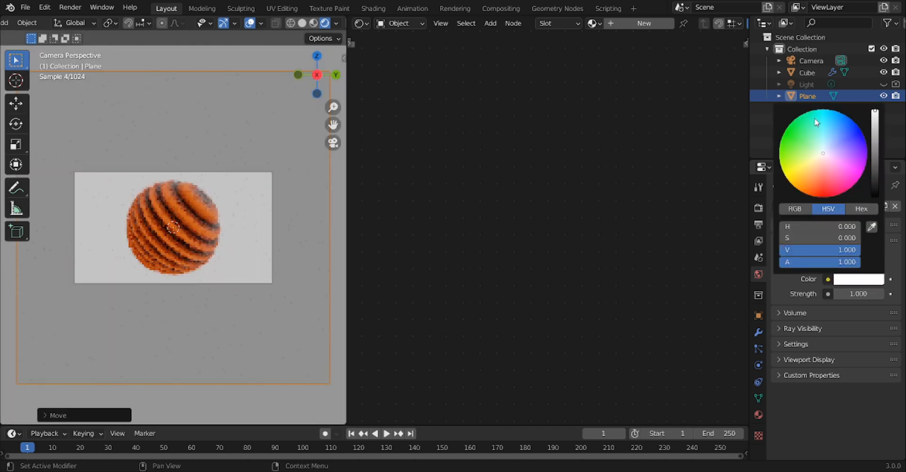
left_click(62, 195)
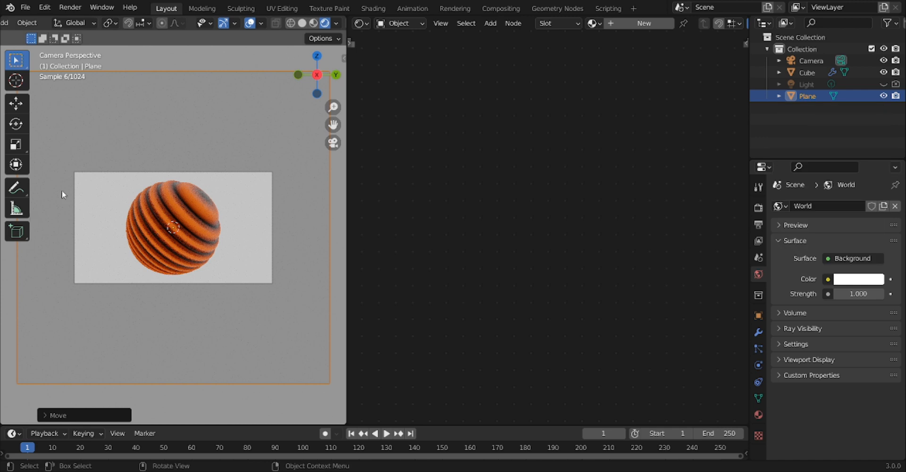
left_click(234, 228)
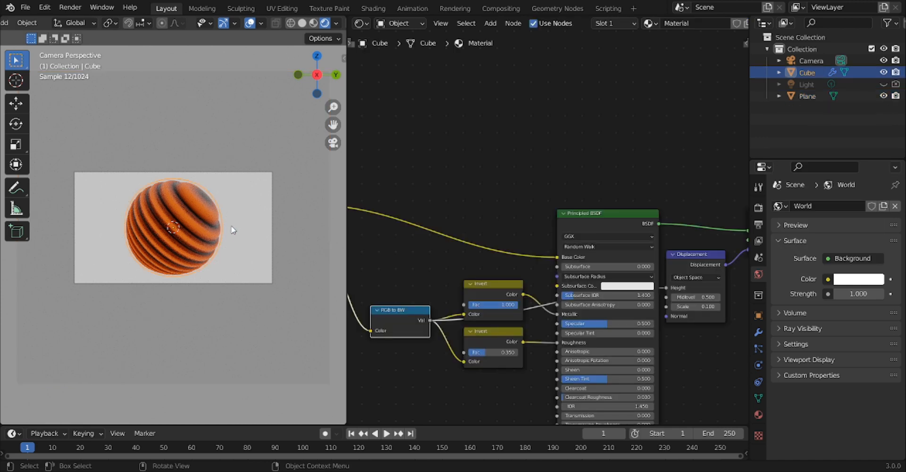
scroll(234, 227, "up", 1)
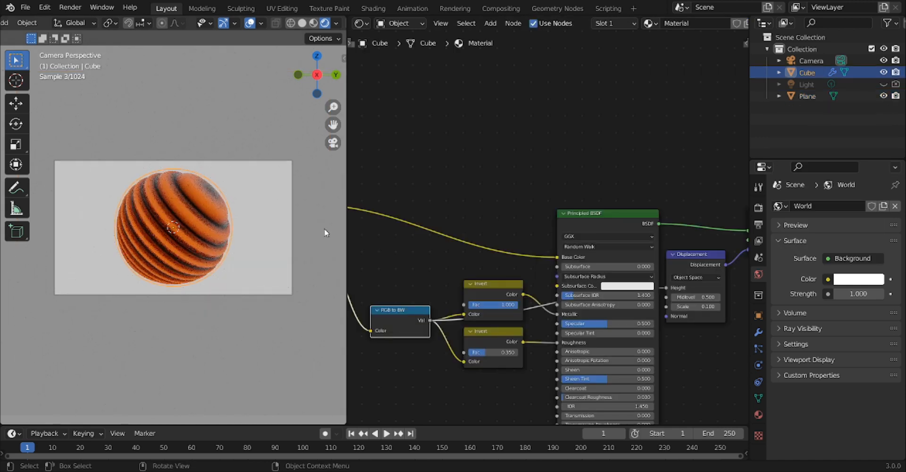